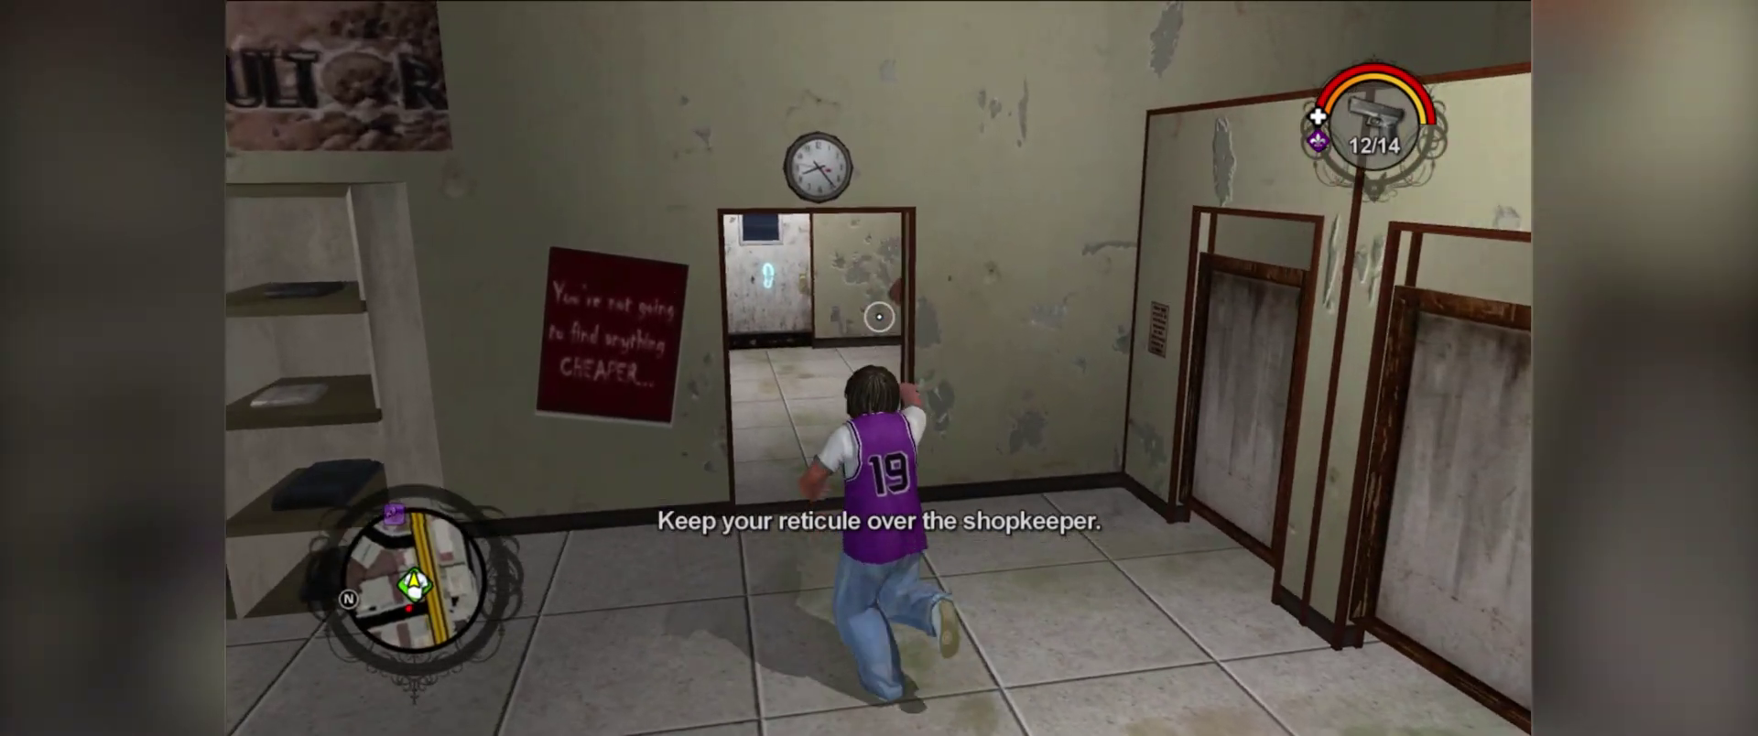
- Follow the shopkeeper to the back-room safe, grab the cash ($154.75 total), and run out the front door down the street
key(w)
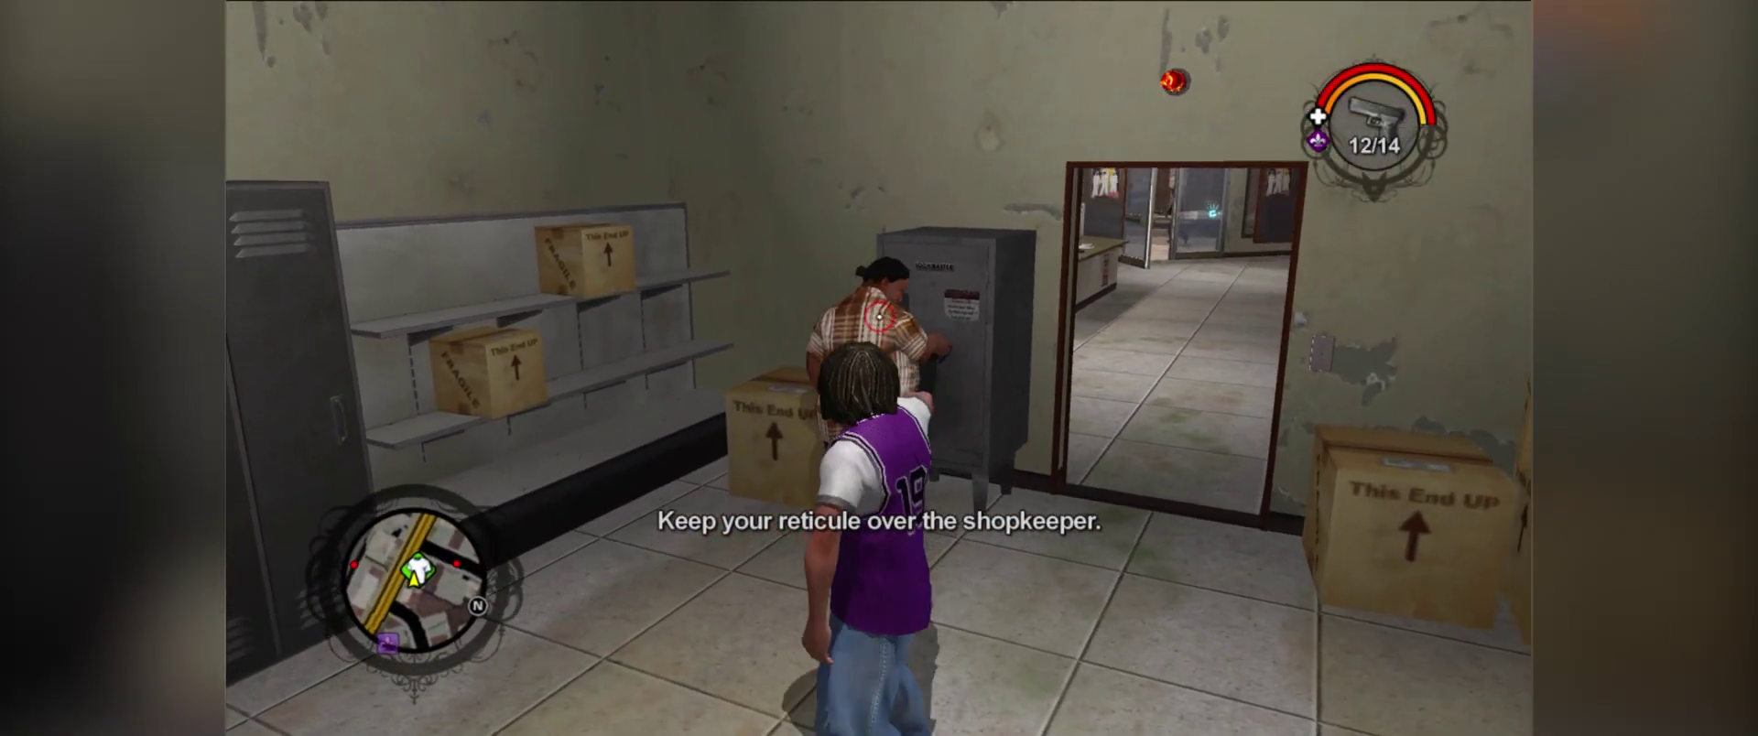
key(w)
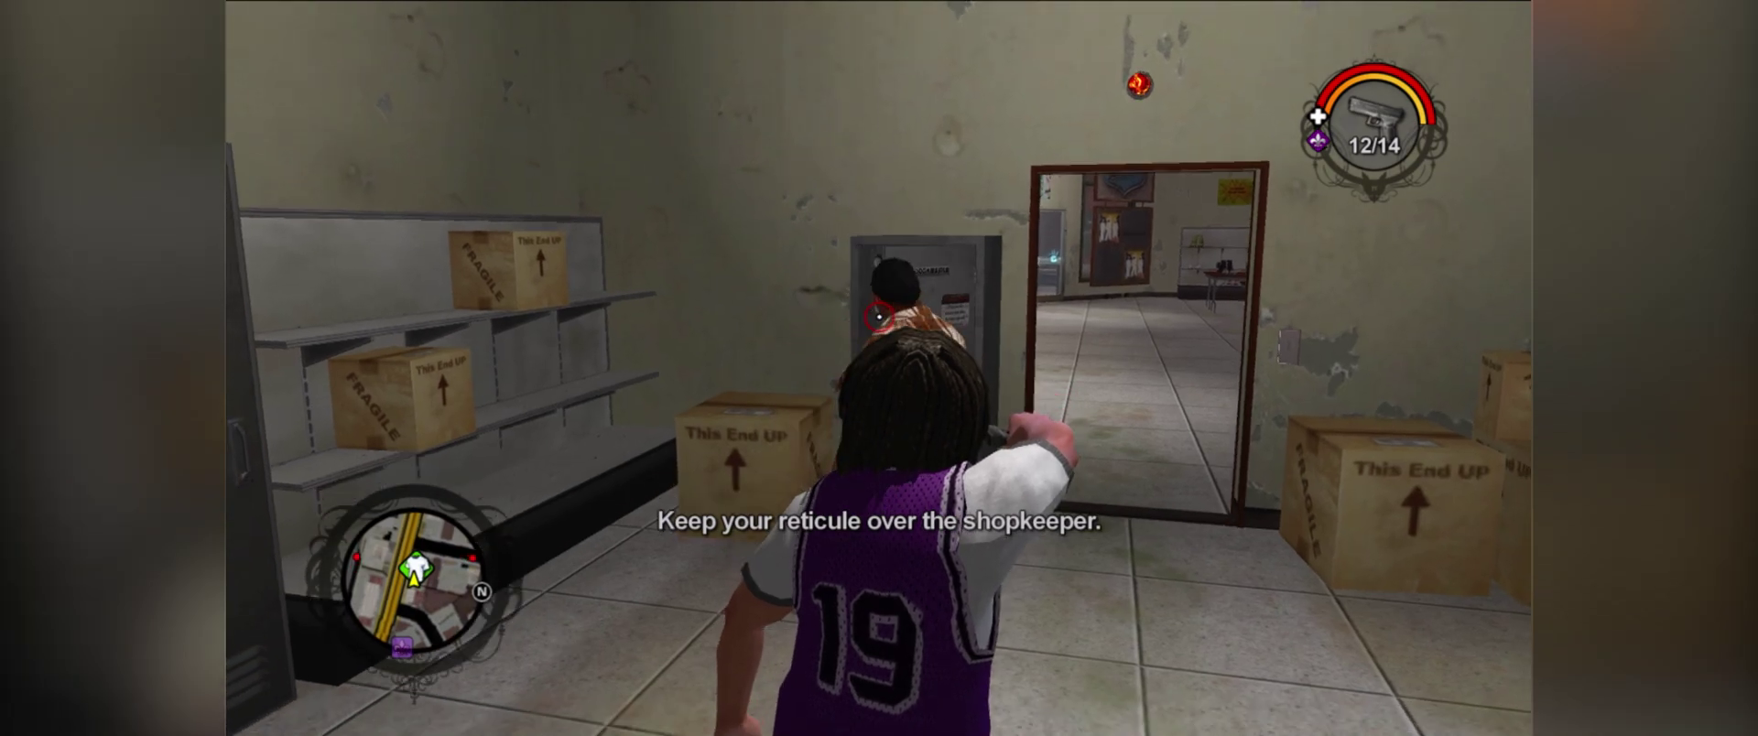
key(w)
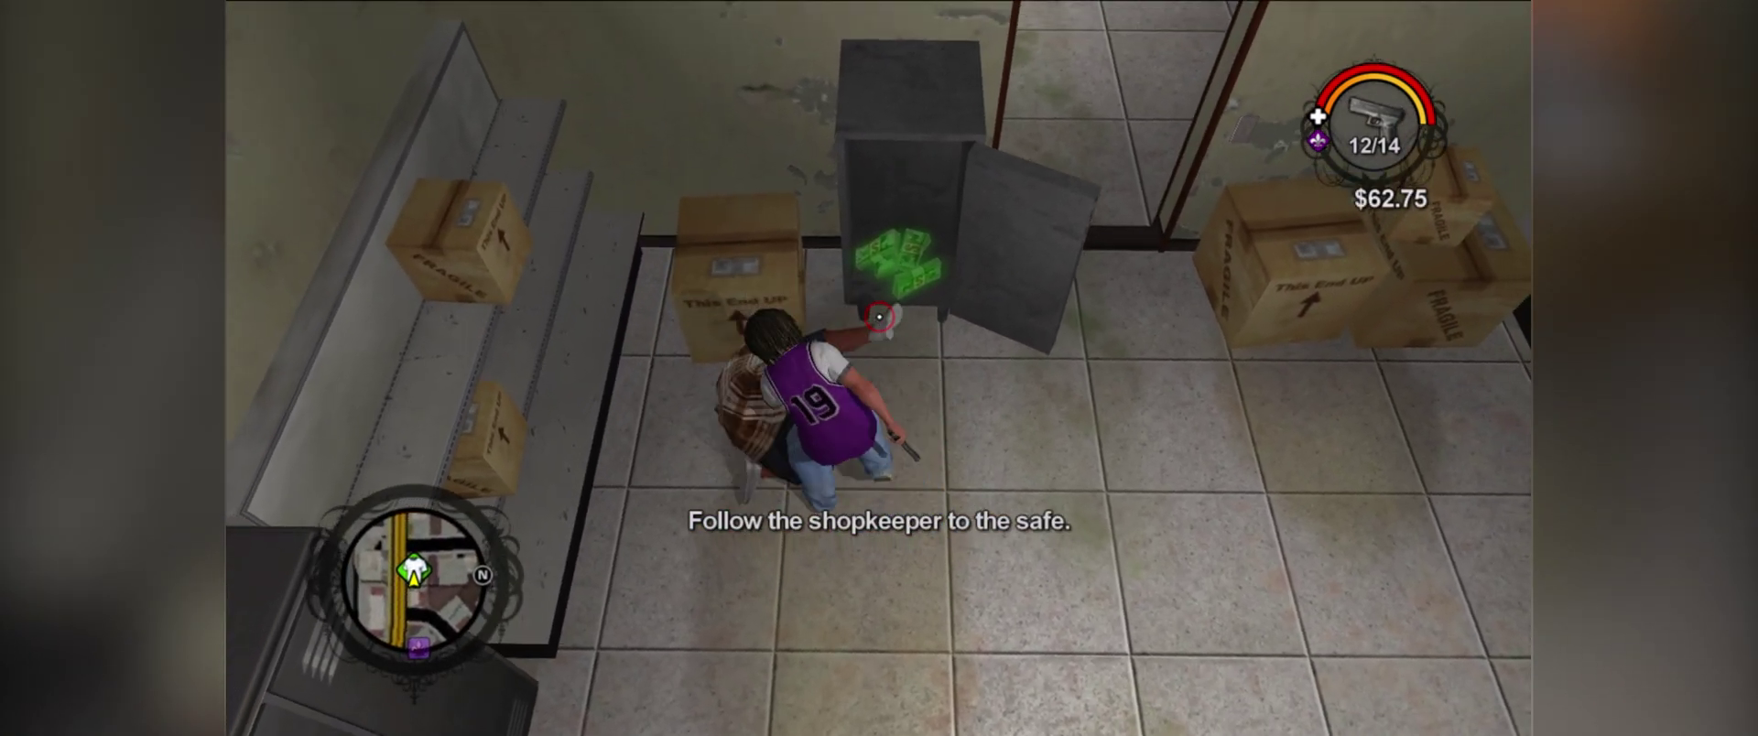
key(w)
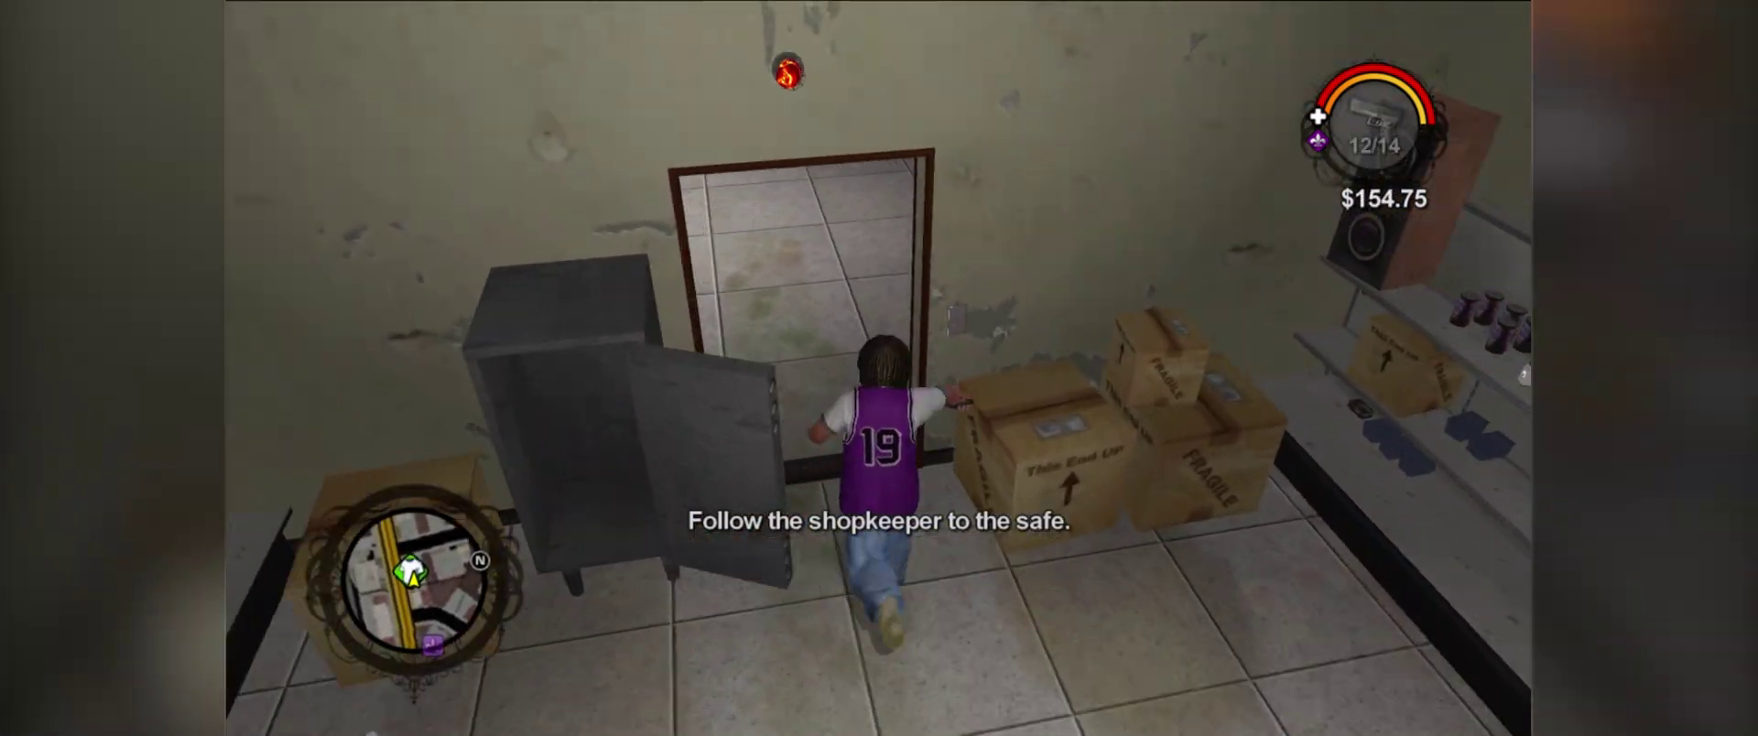
key(w)
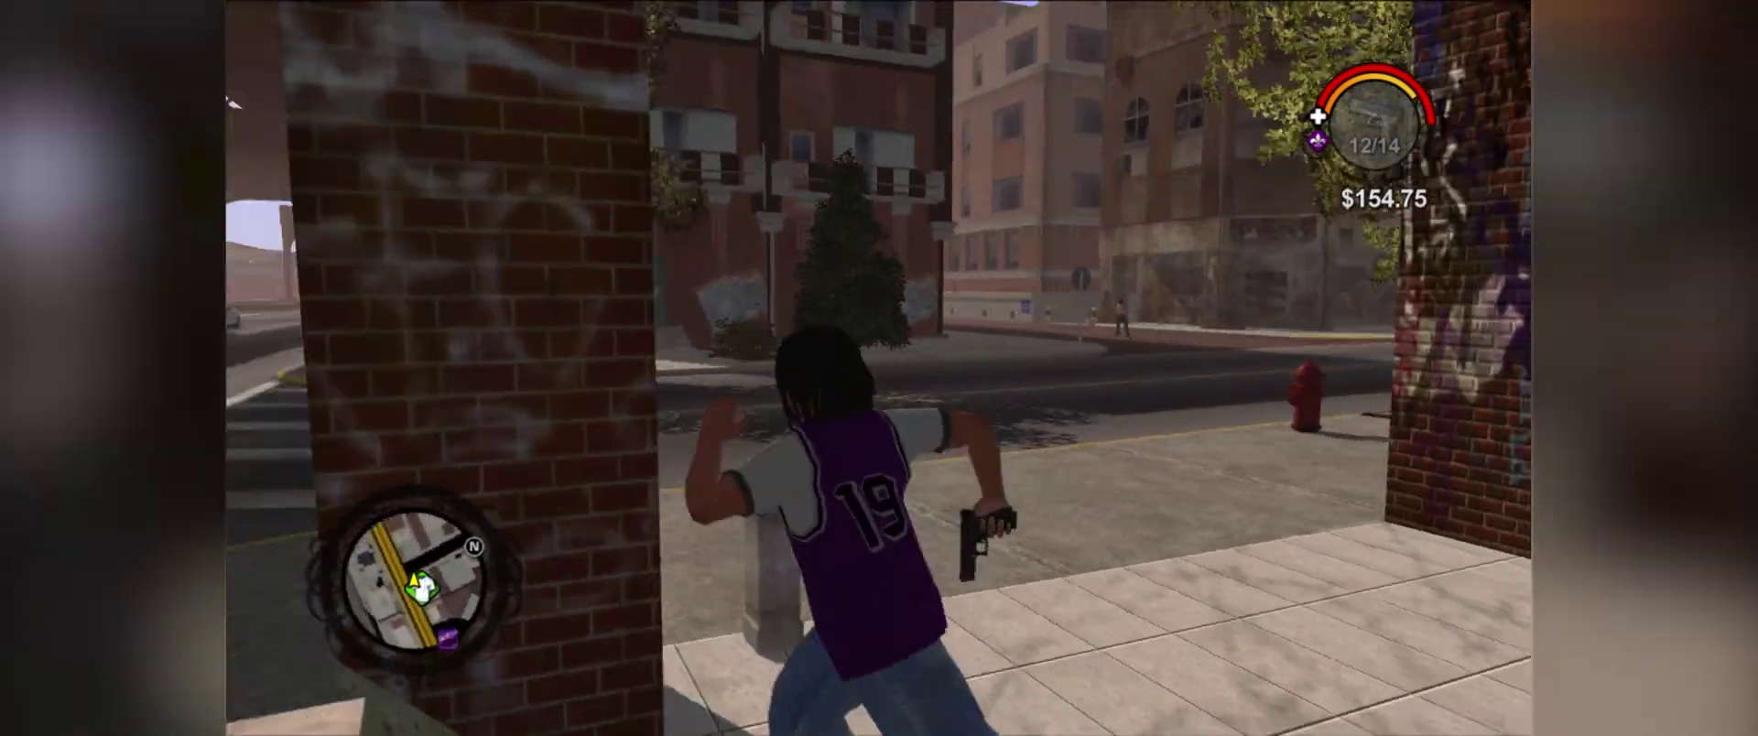
key(w)
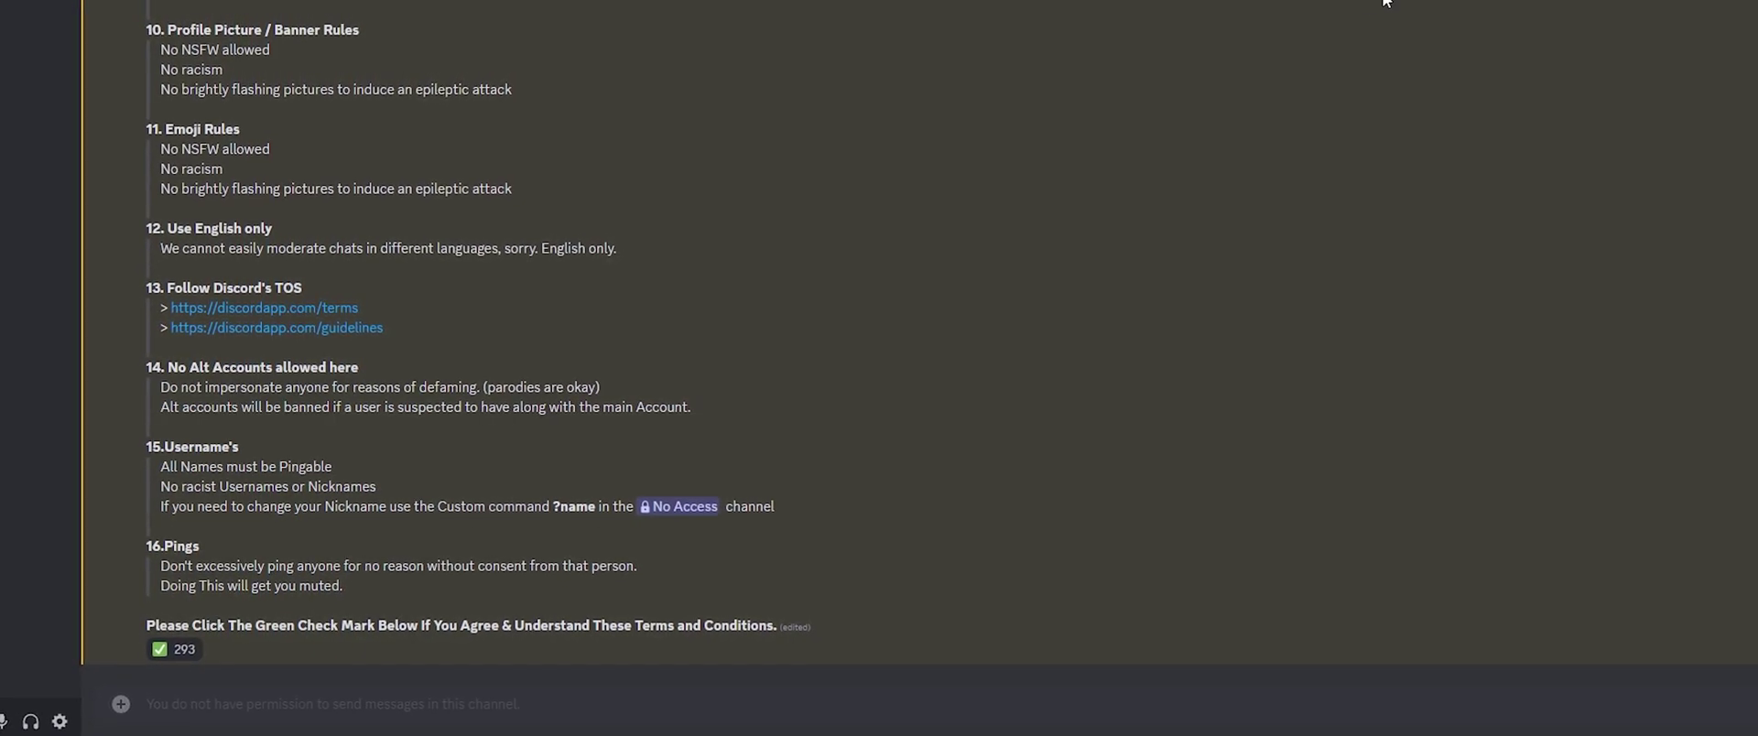
- Add the green-check reaction to the rules, then react with PC in the games-and-platform roles channel
click(195, 641)
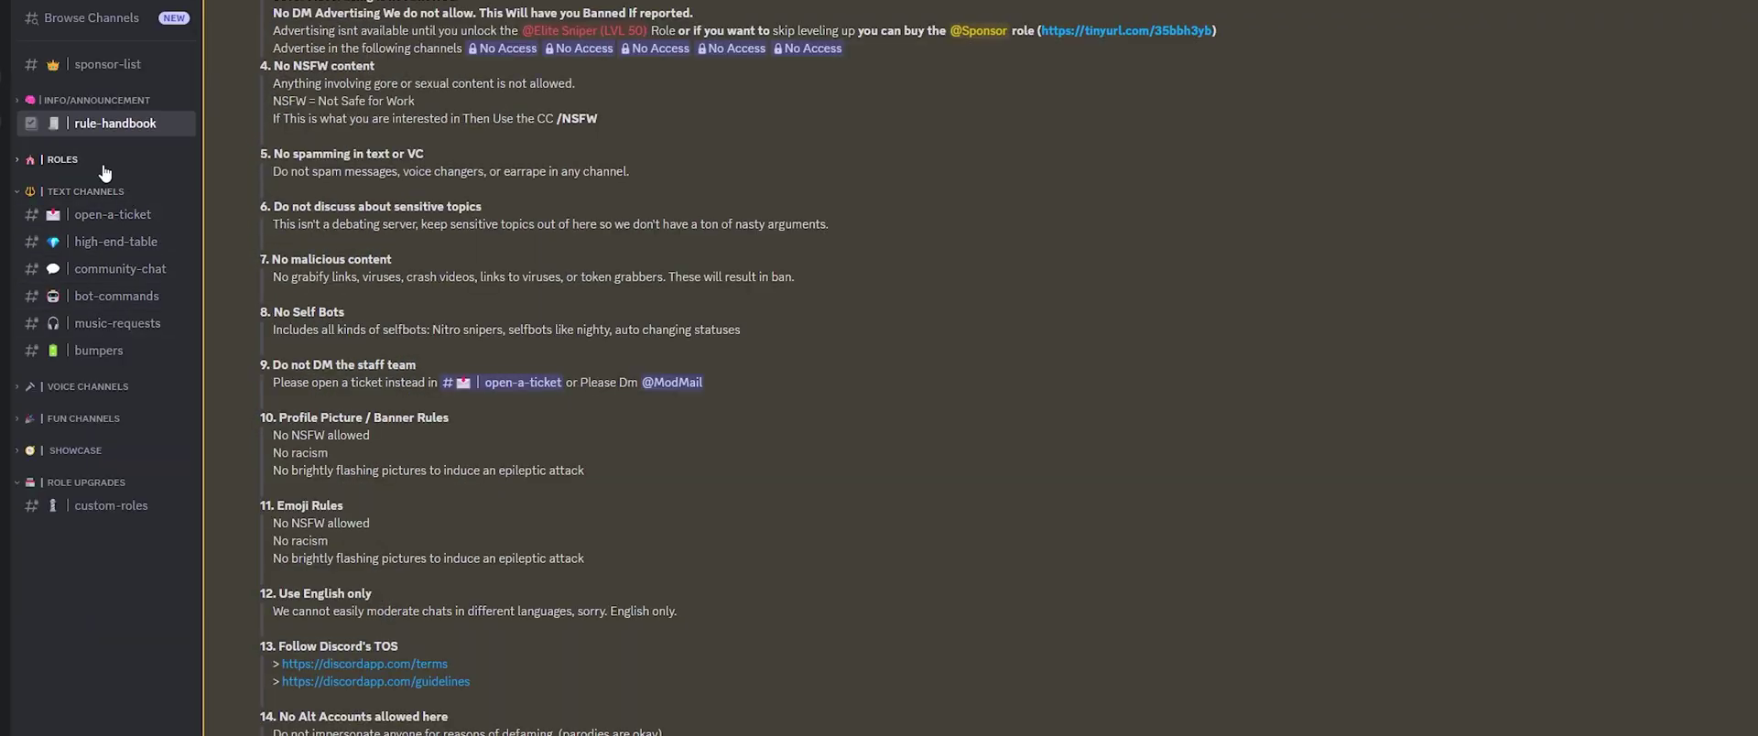
click(101, 161)
click(114, 237)
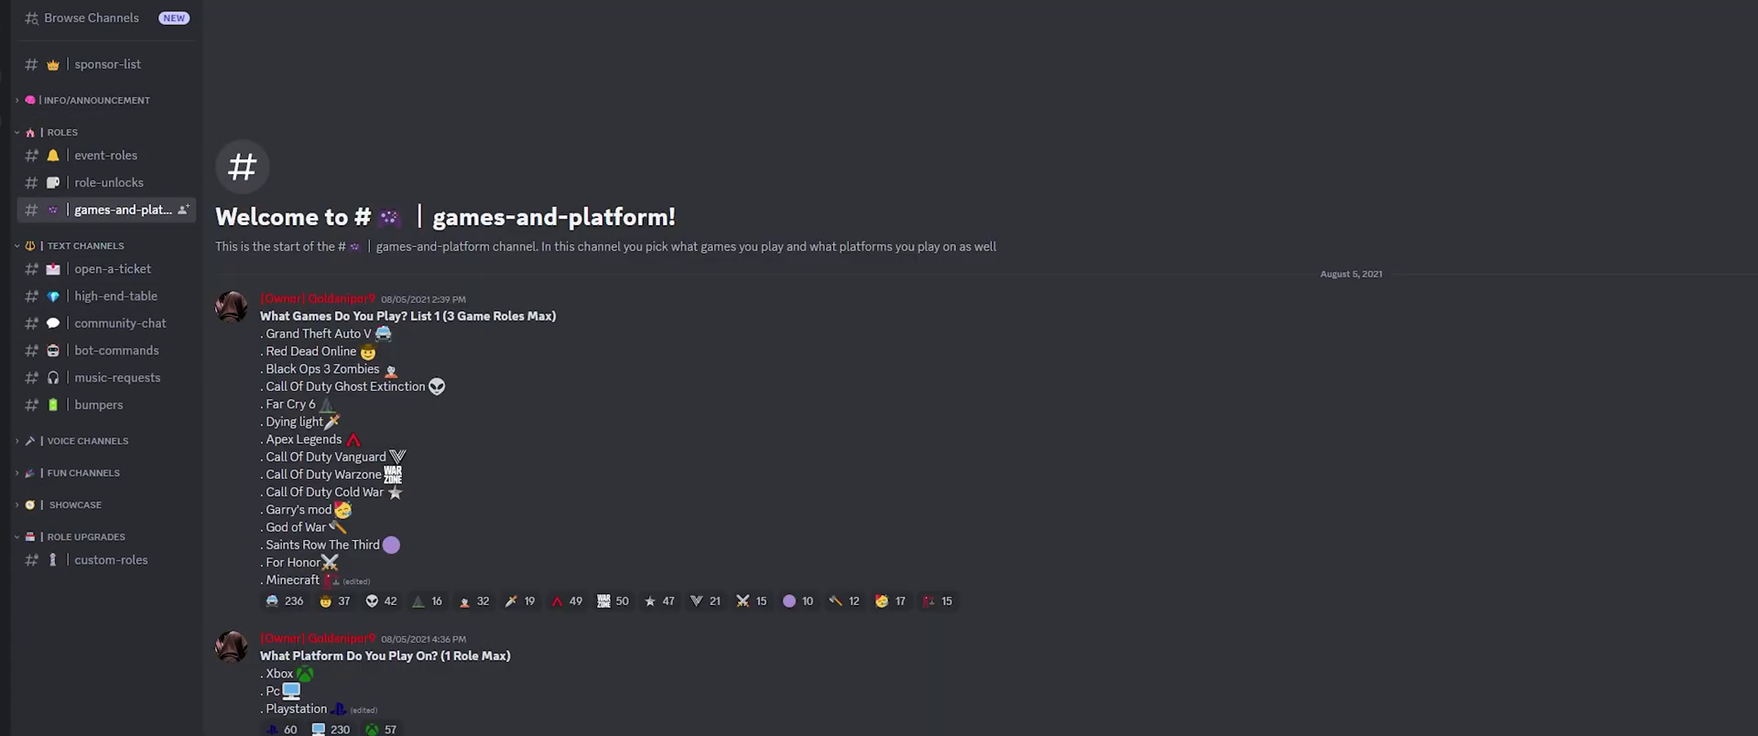
scroll(321, 696, down, 2)
click(331, 547)
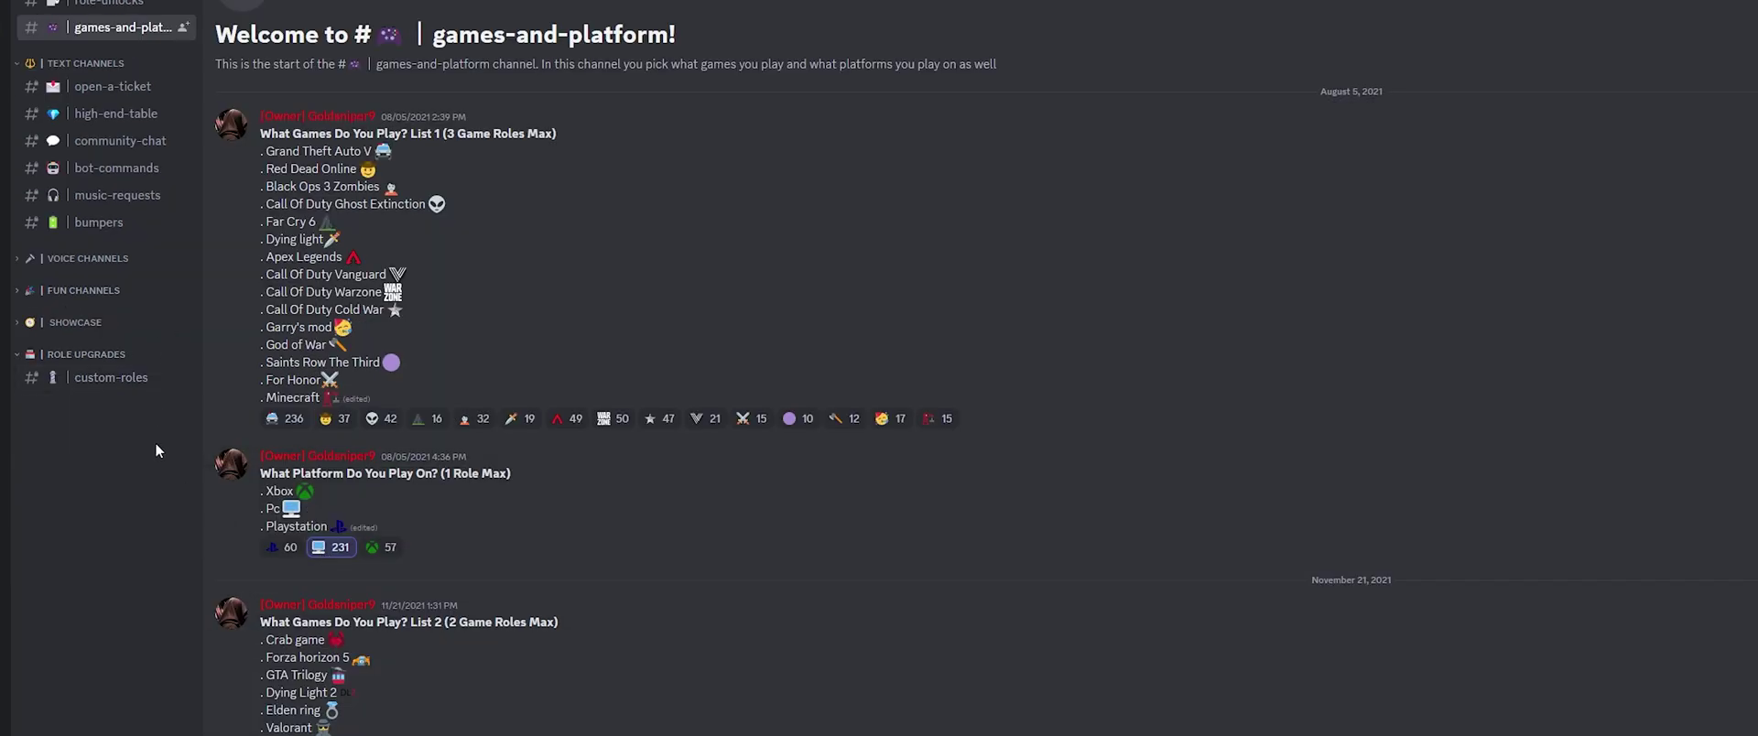
- Send the /saints command in #bot-commands to get the Saints Row for PC download reply
click(119, 178)
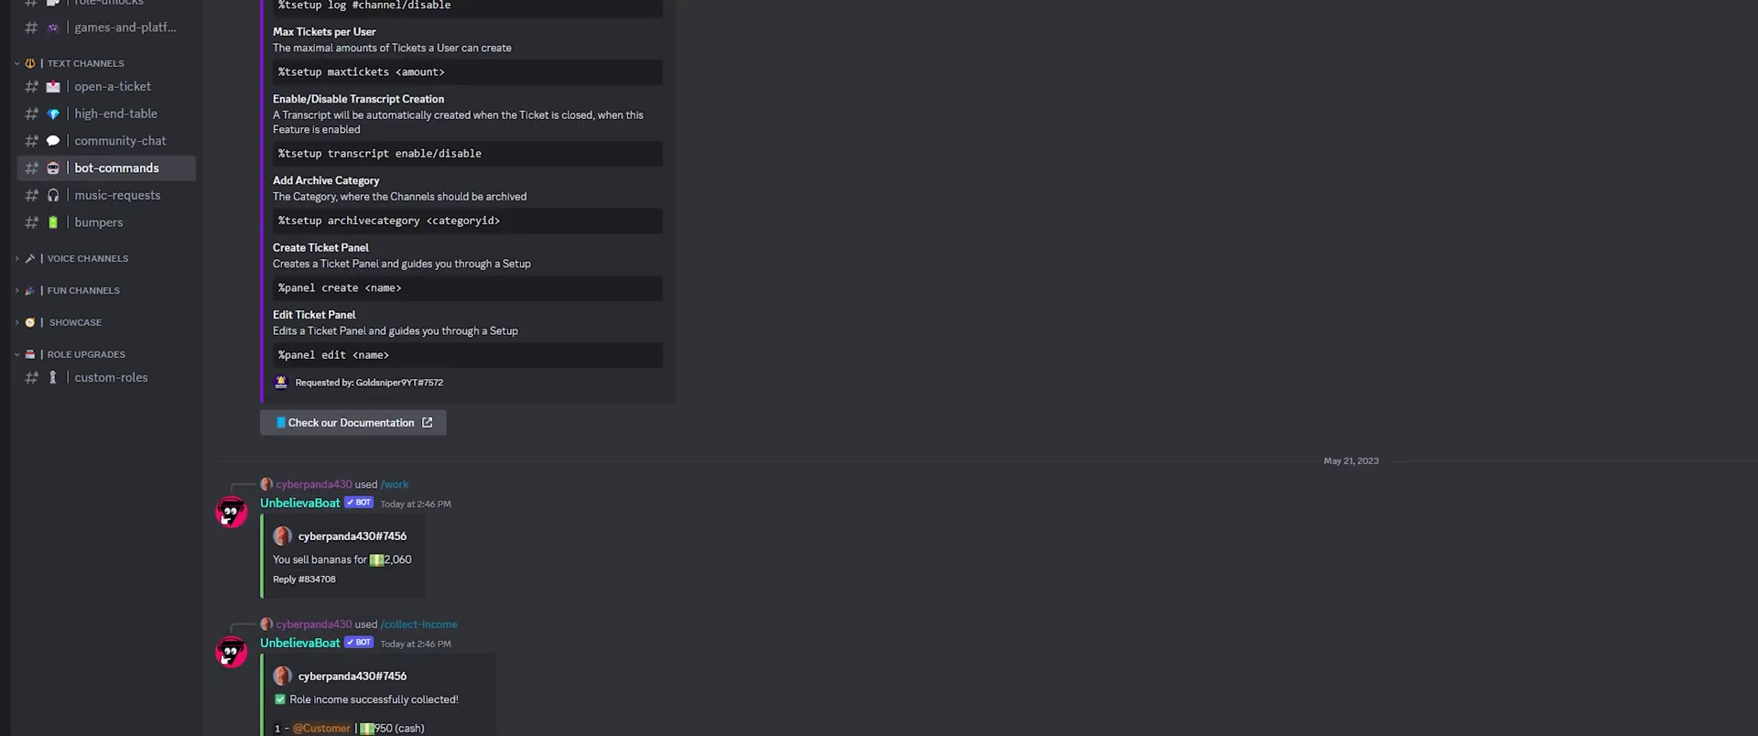
text(/saints)
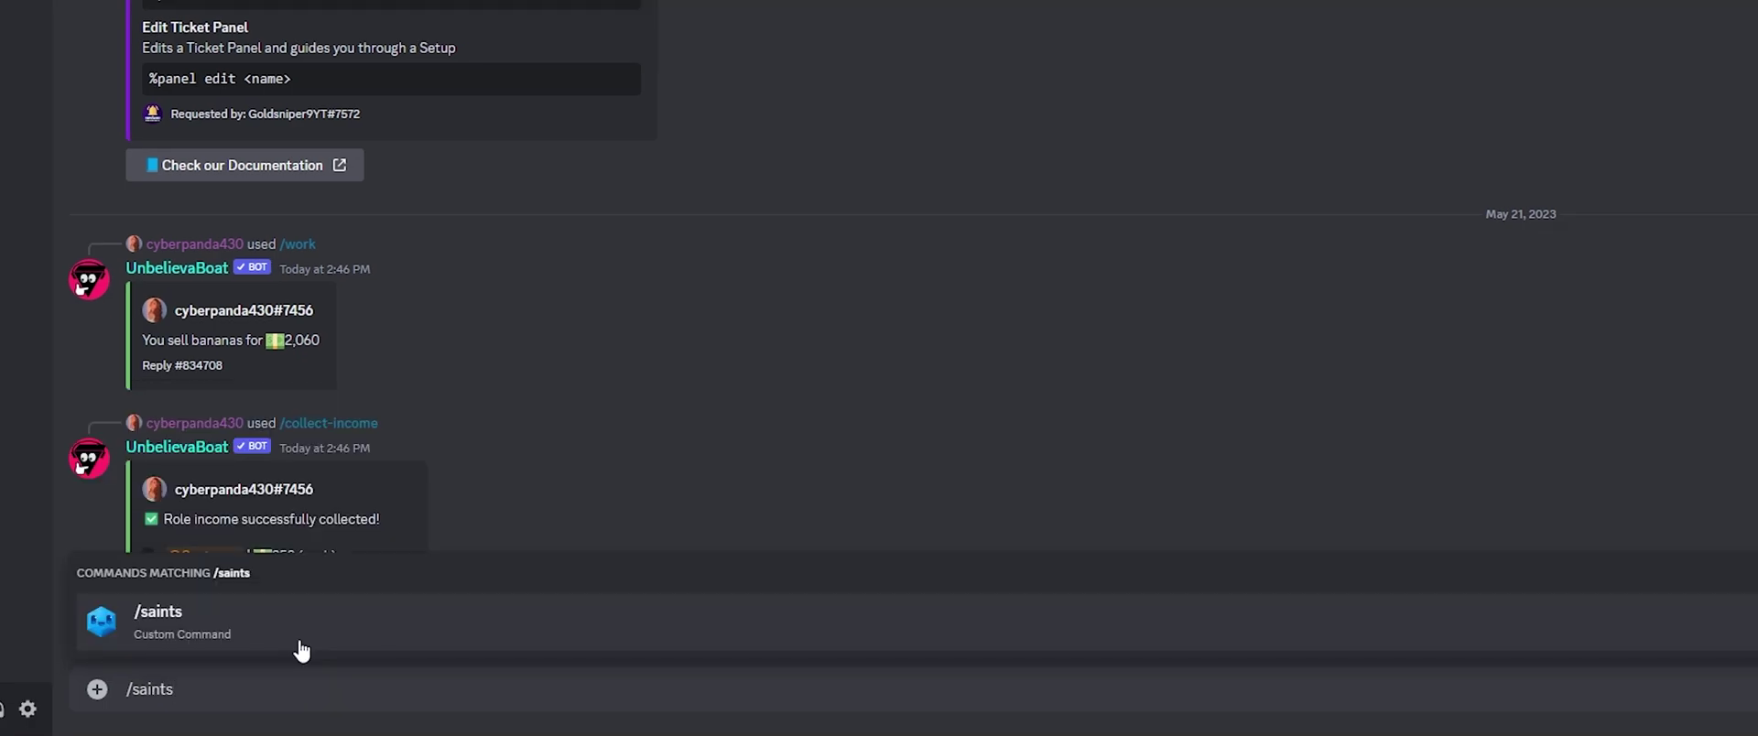
click(302, 650)
key(Return)
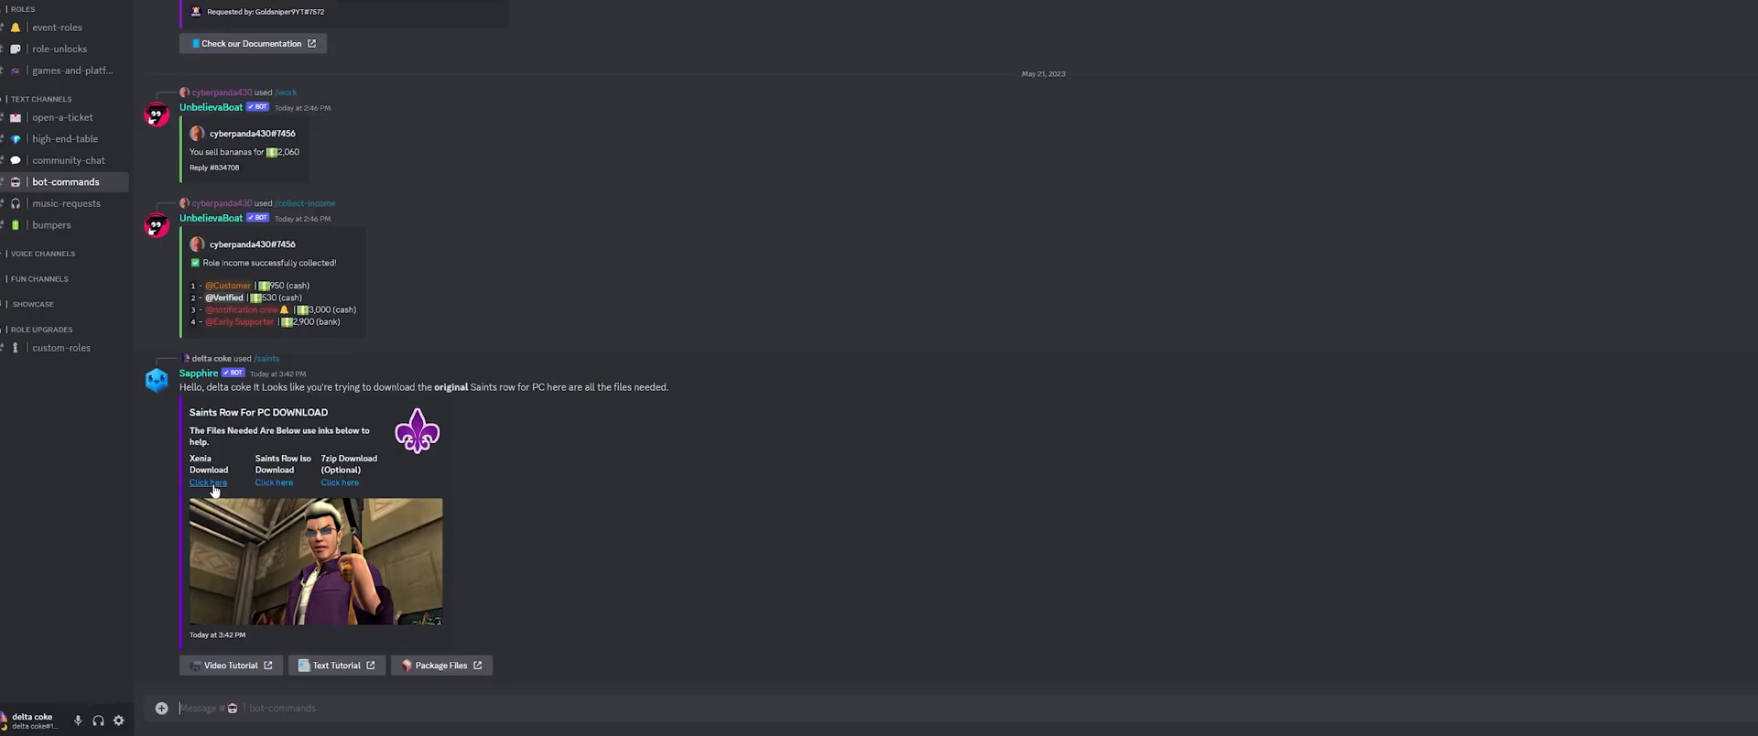
- Follow the Xenia Download link from the bot reply, confirming the visit to the external GitHub site
click(209, 484)
click(1131, 340)
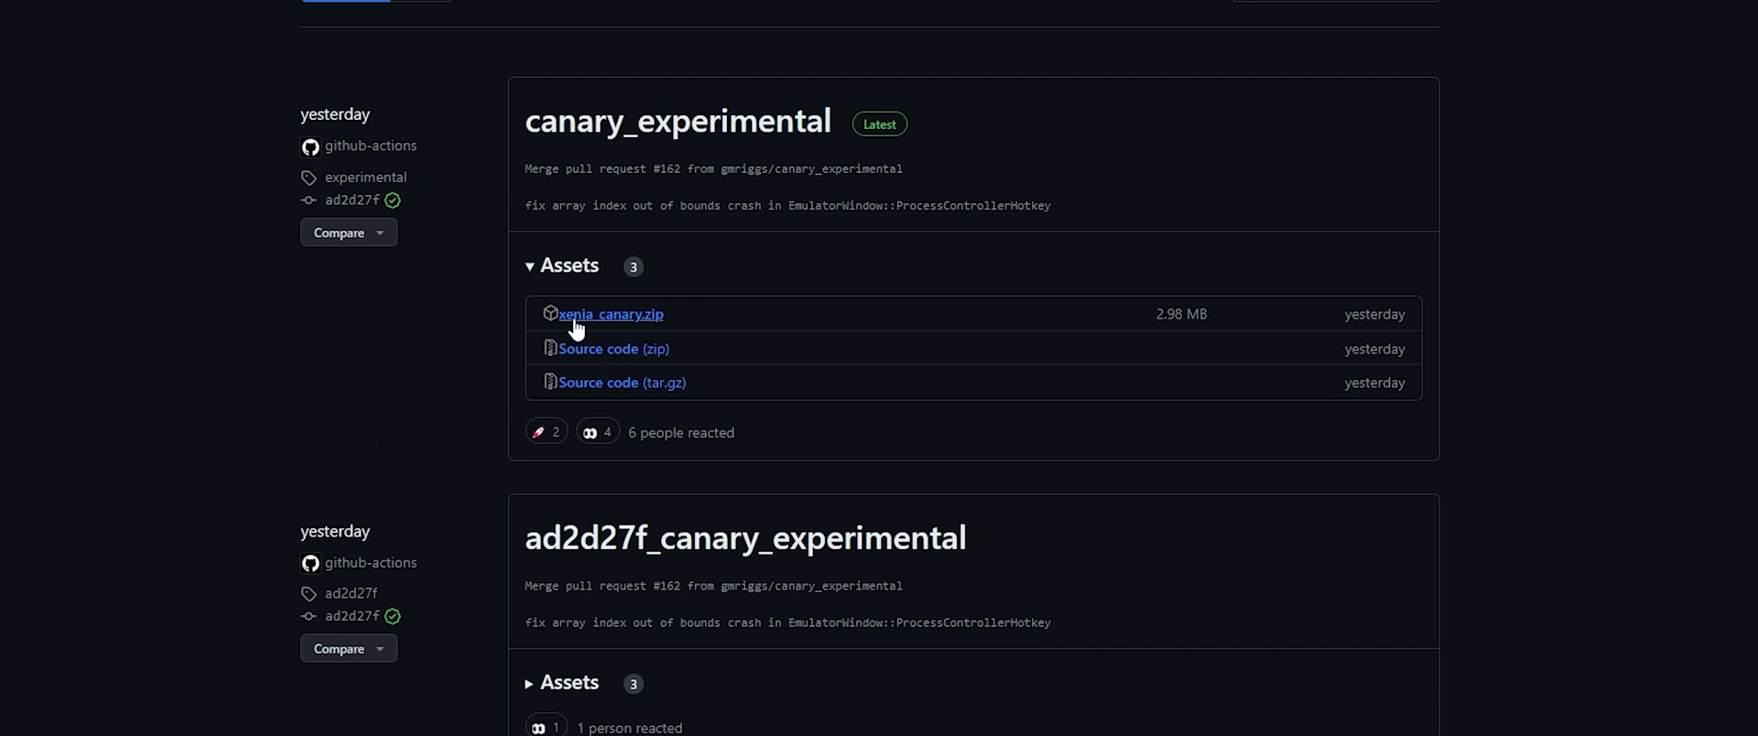
- Download the xenia_canary.zip asset and show the finished download in its folder
click(628, 320)
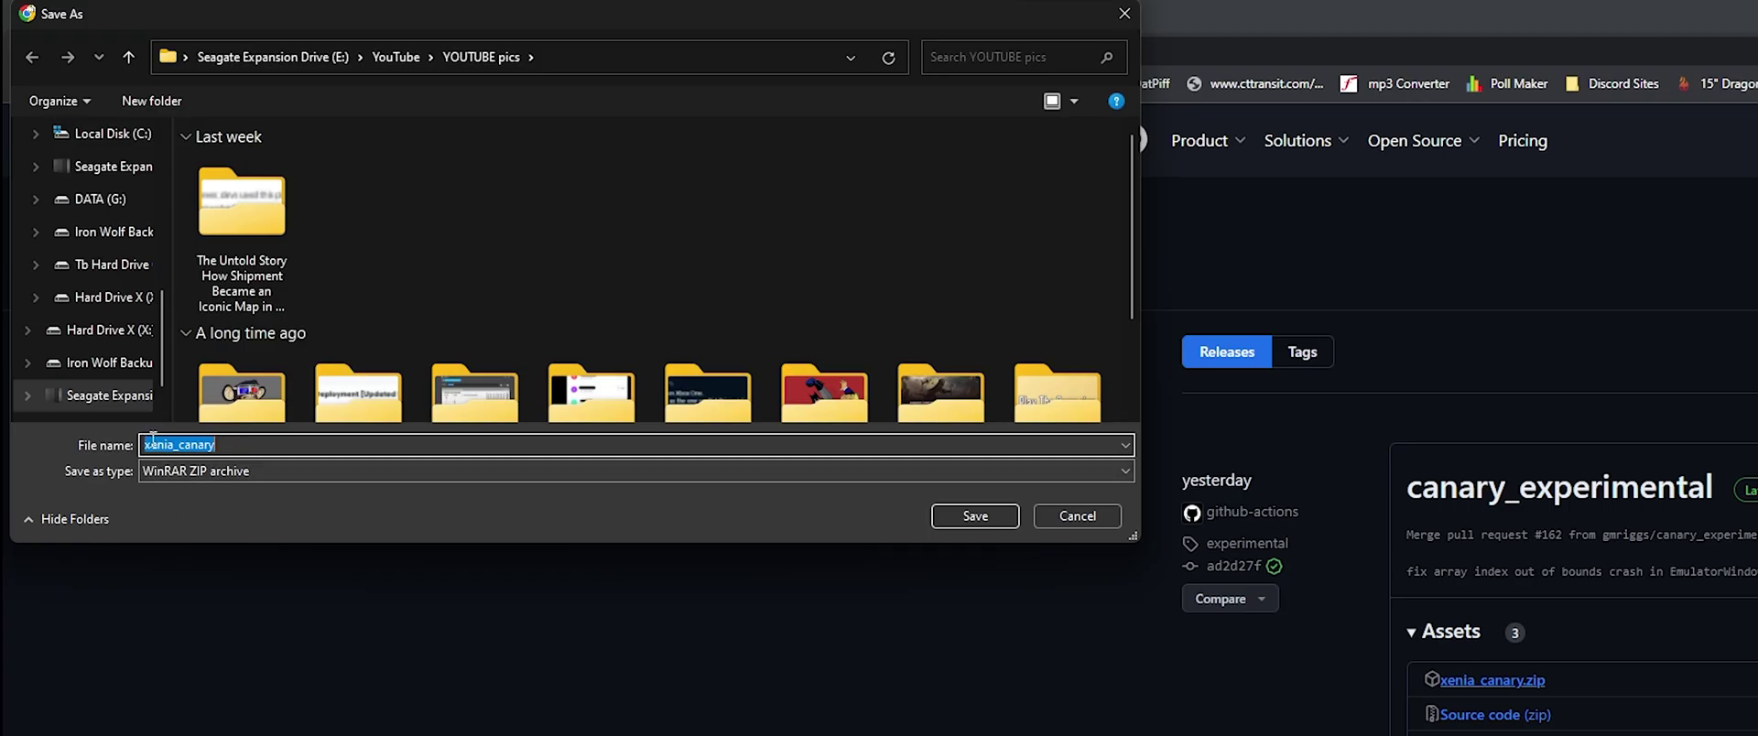
scroll(112, 351, up, 6)
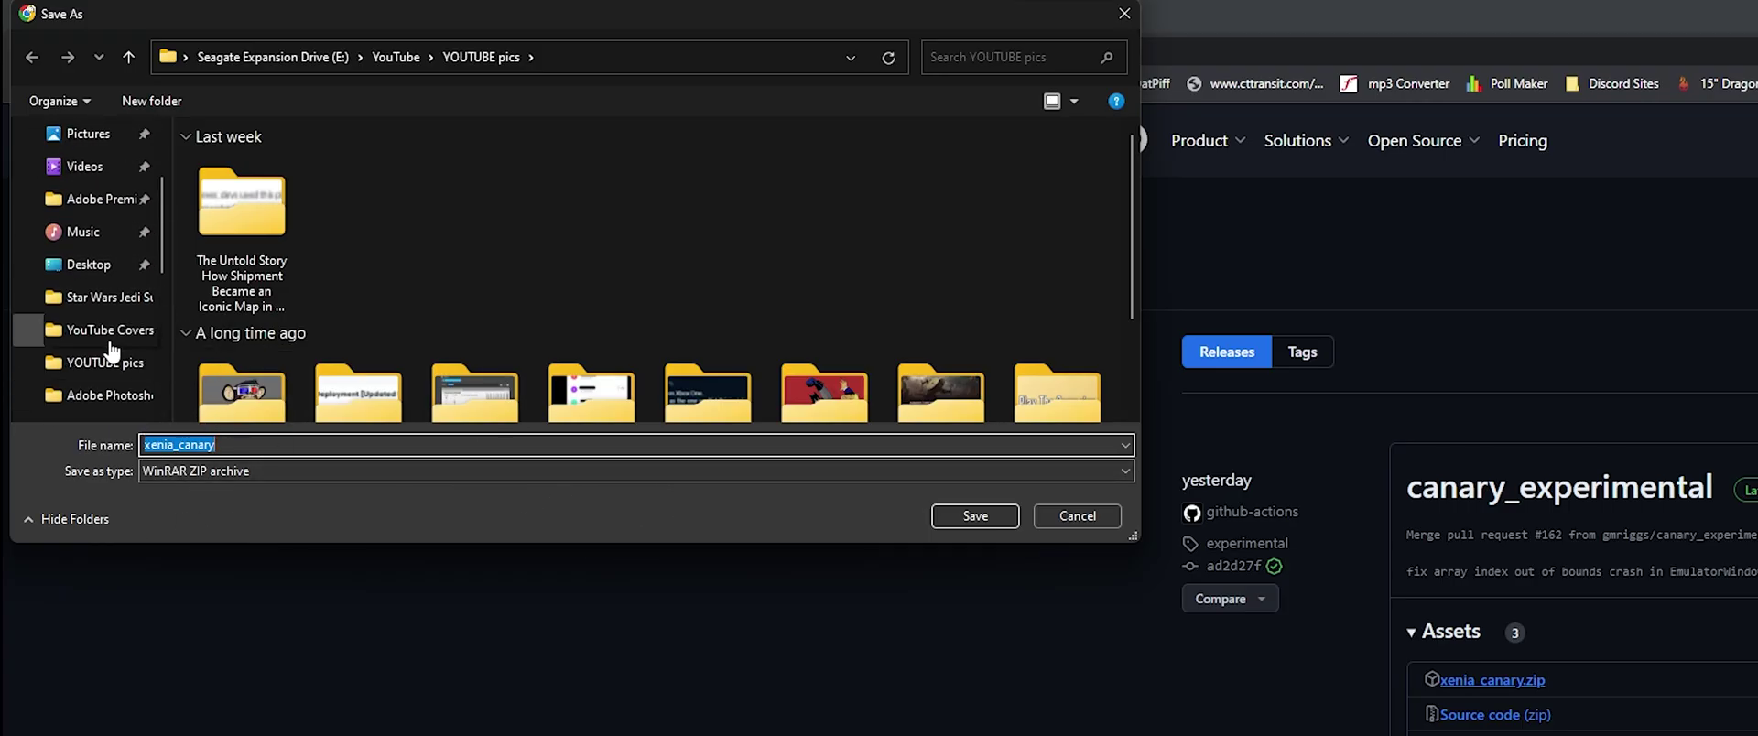
scroll(110, 350, up, 3)
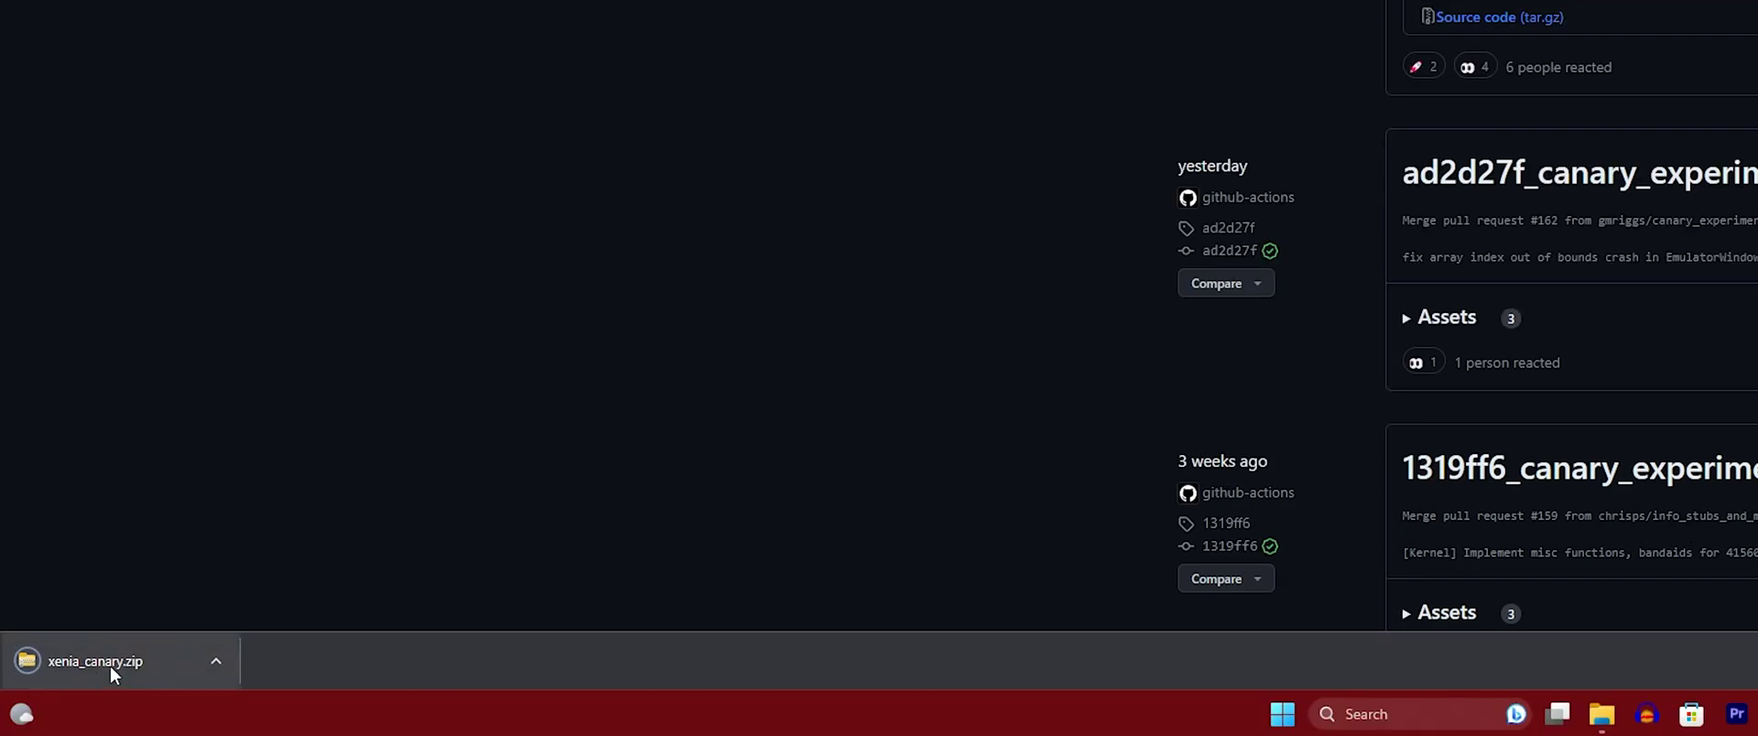
right_click(118, 674)
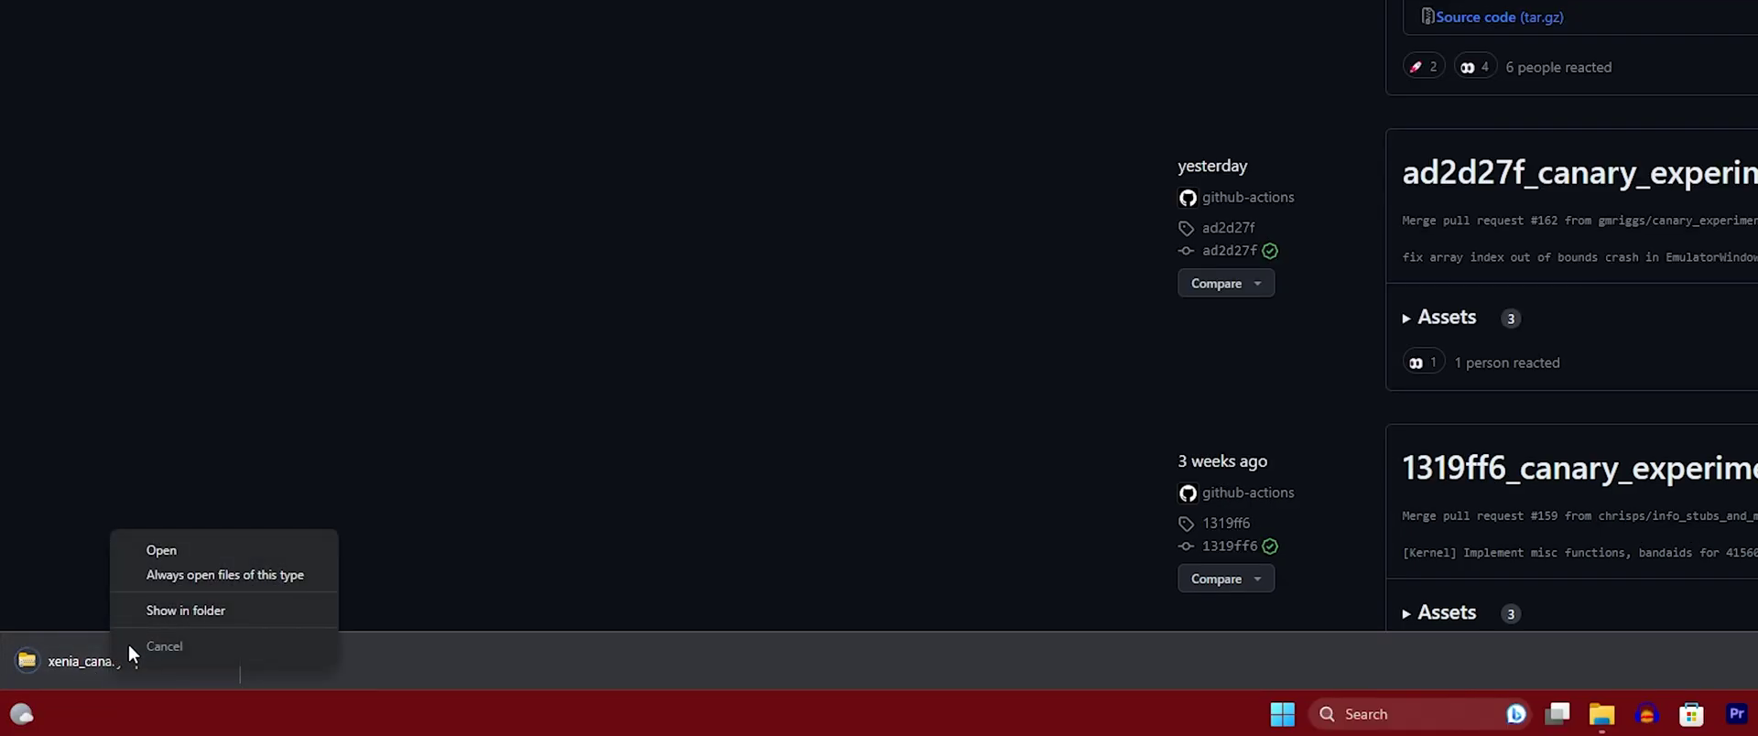
click(167, 610)
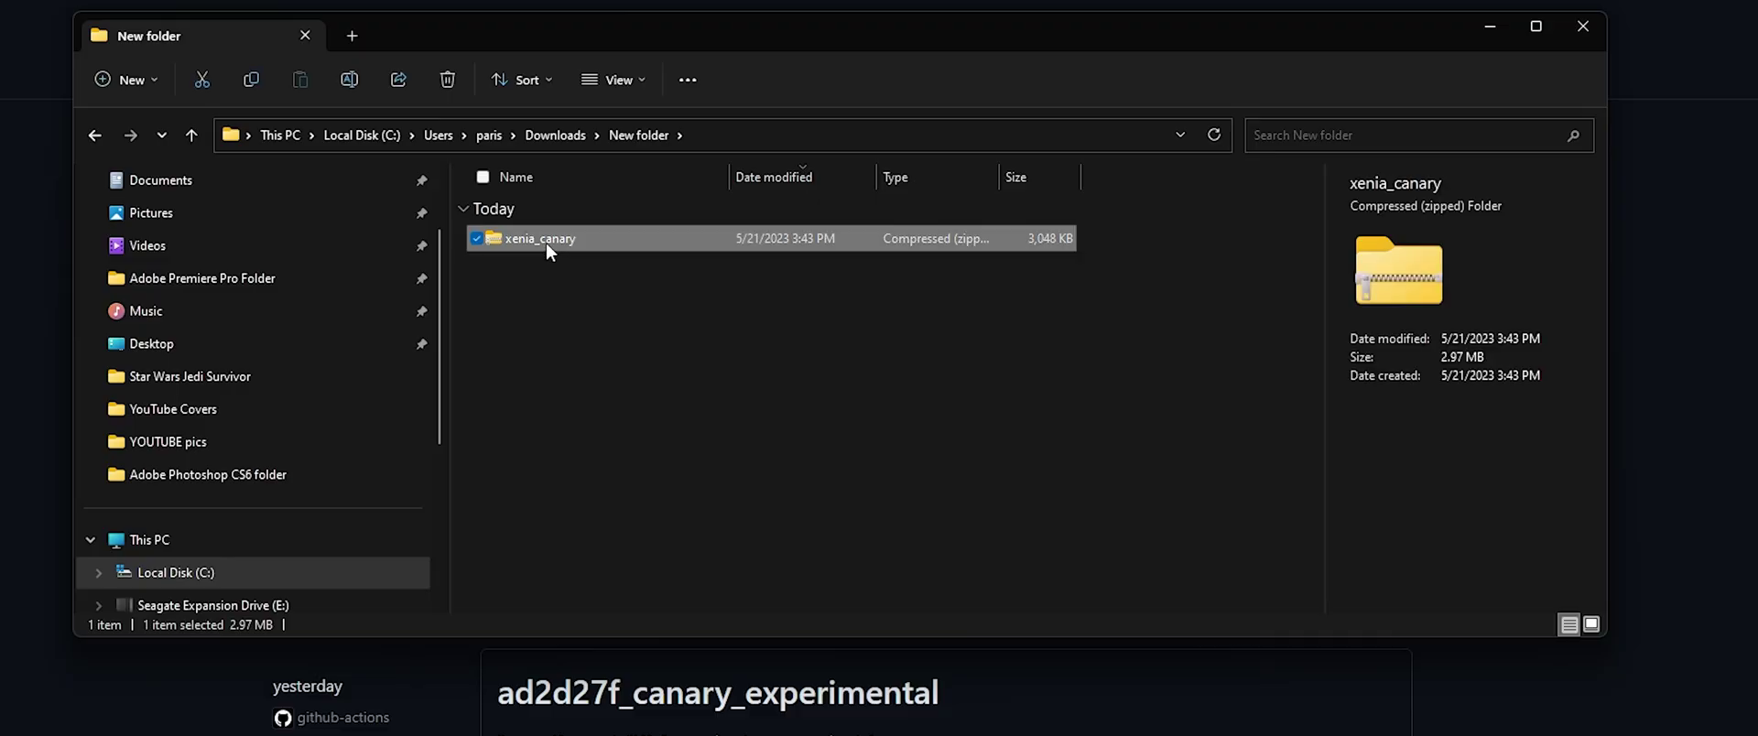
- Extract xenia_canary.zip to the suggested folder, then run xenia_canary from the extracted xenia_canary folder
right_click(552, 241)
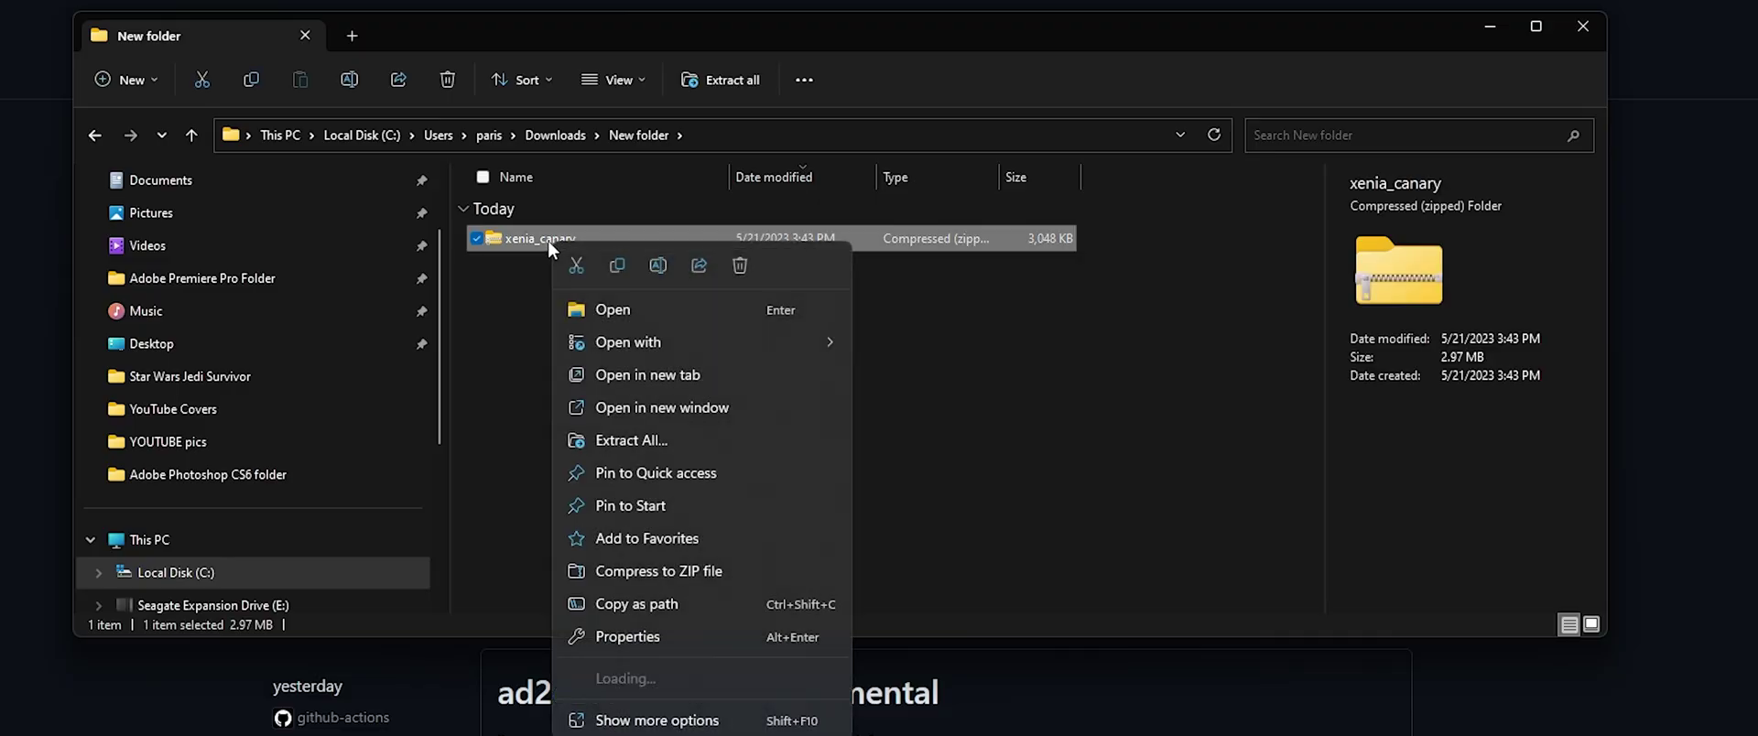
click(632, 441)
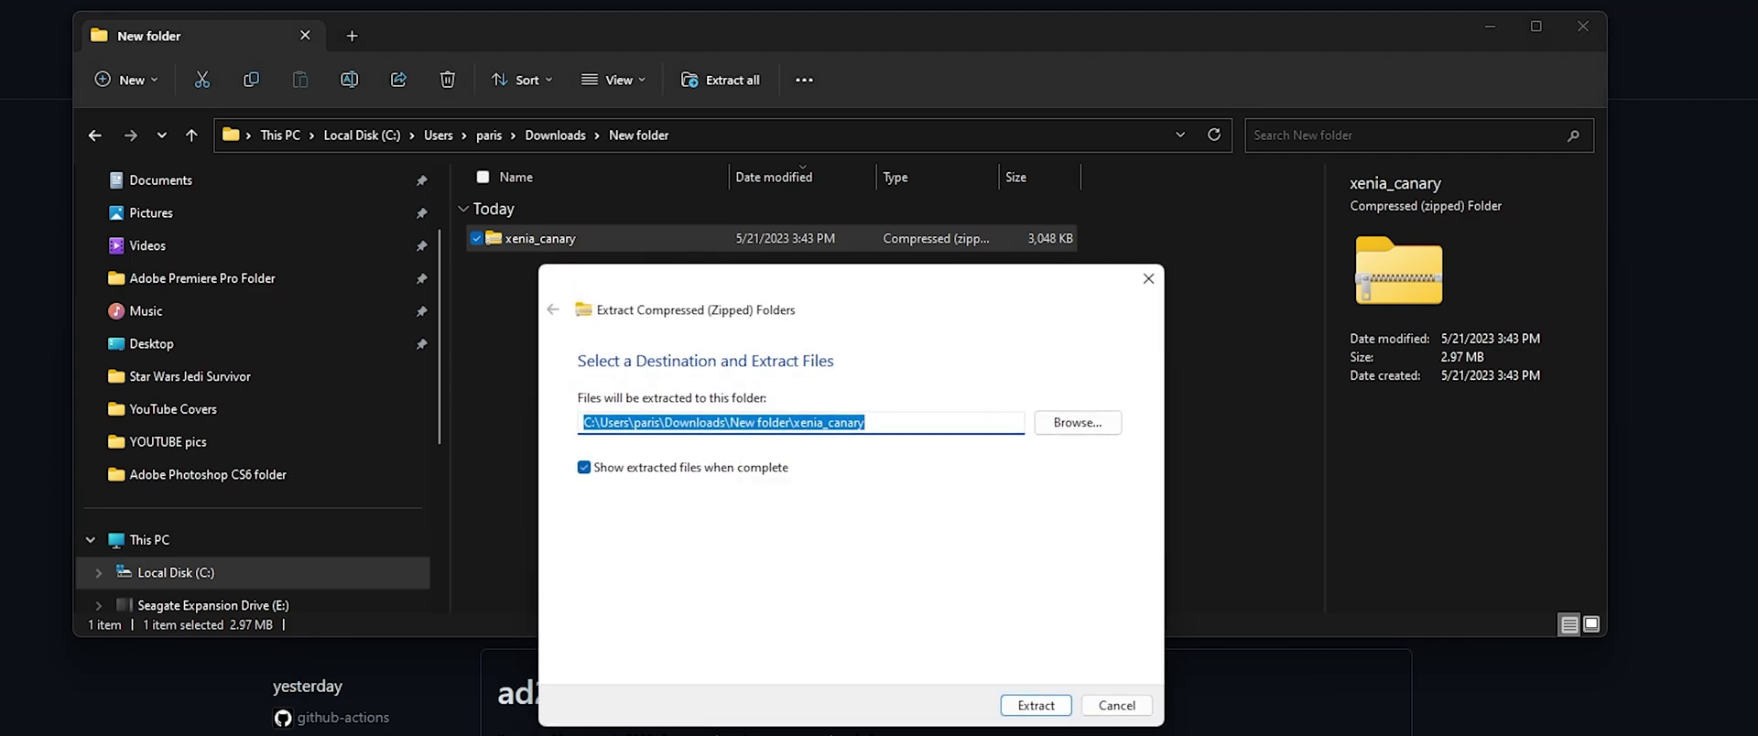
click(1036, 705)
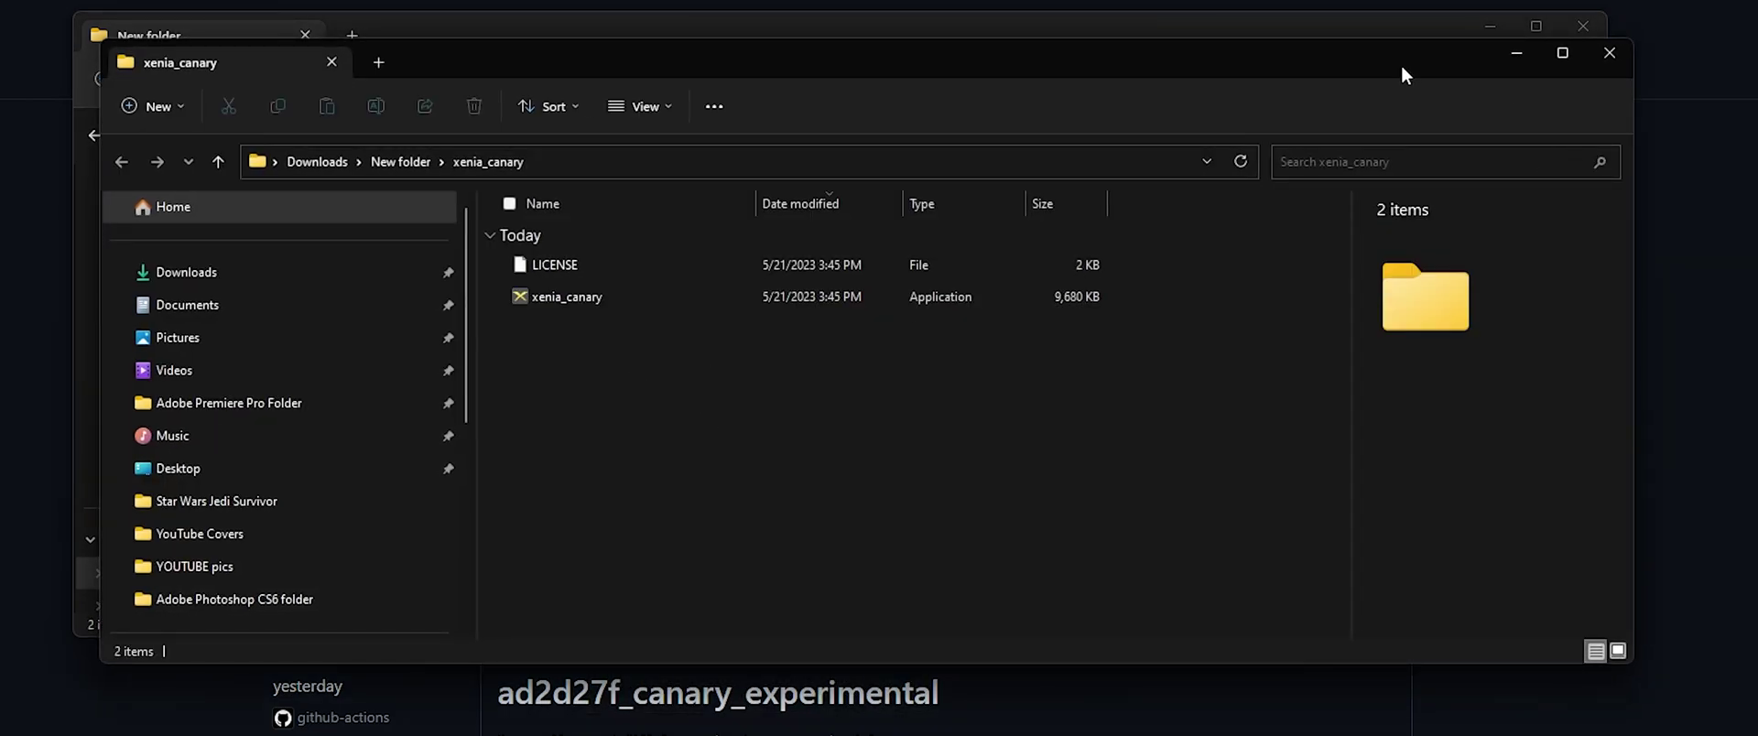
click(1609, 52)
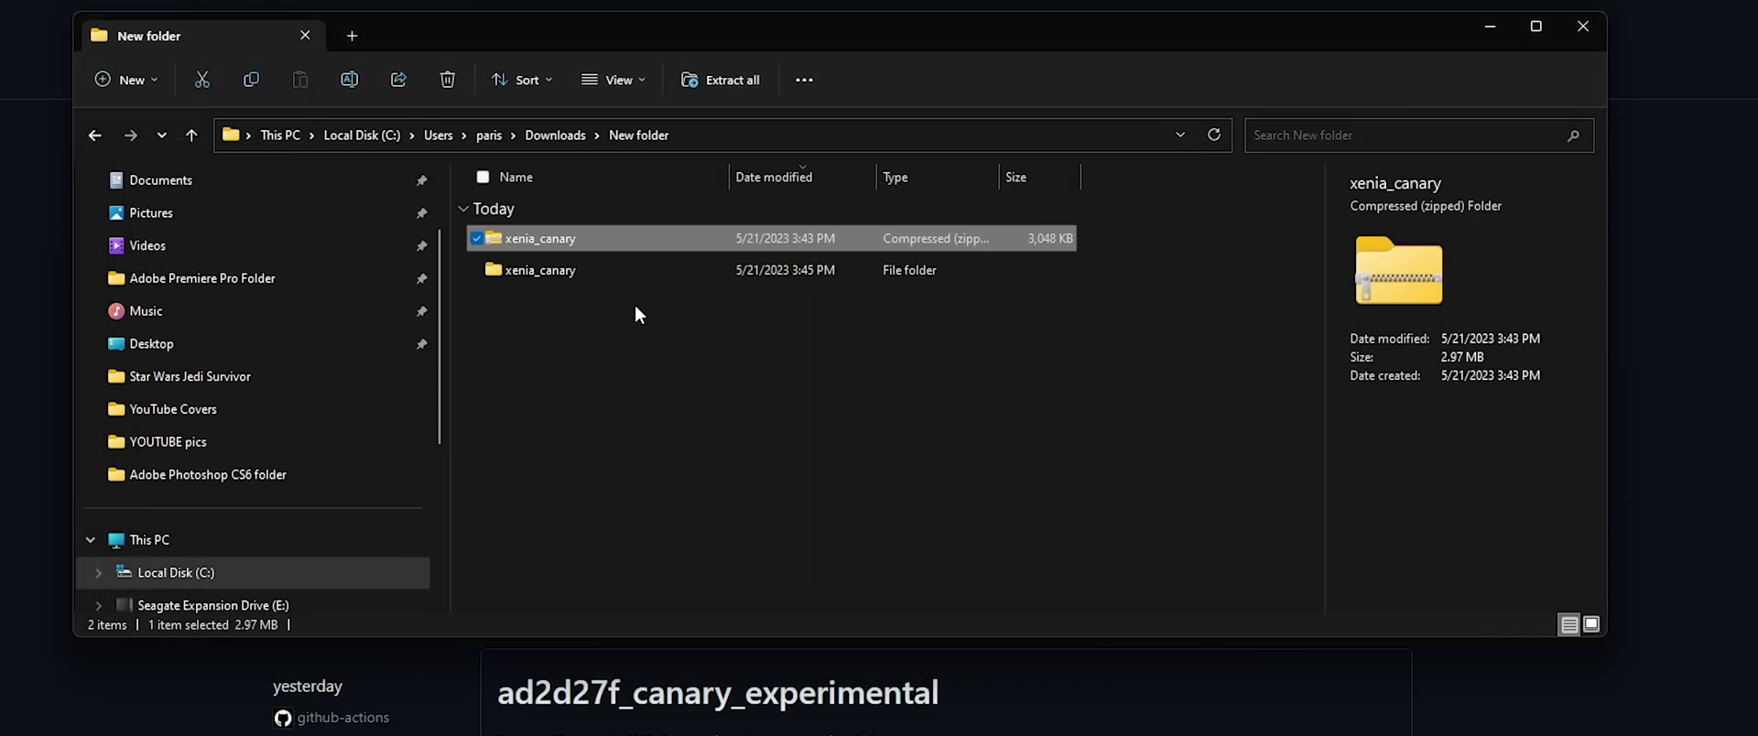
click(619, 326)
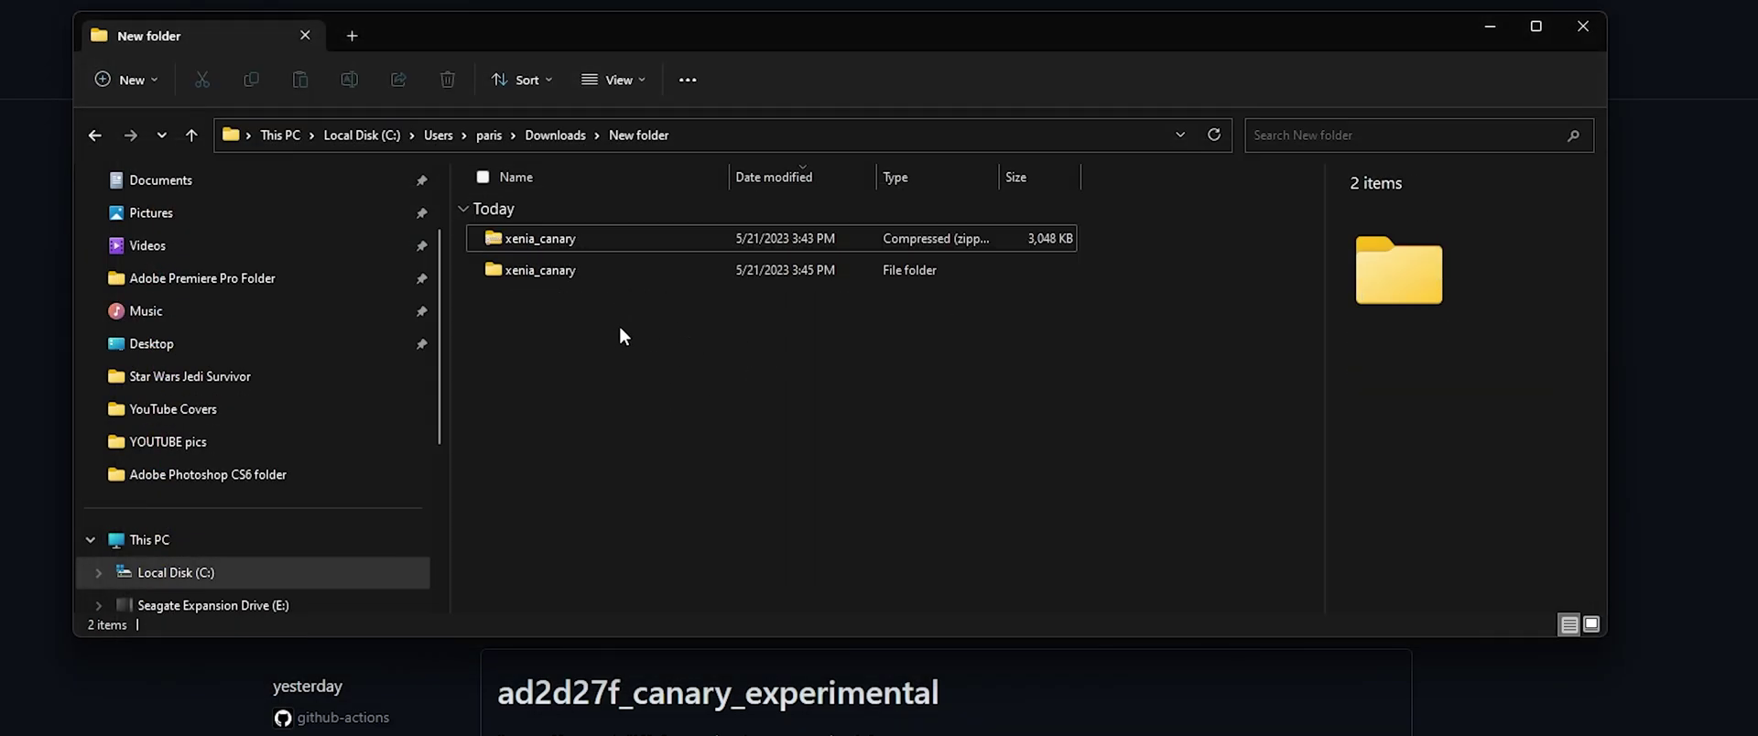
double_click(611, 274)
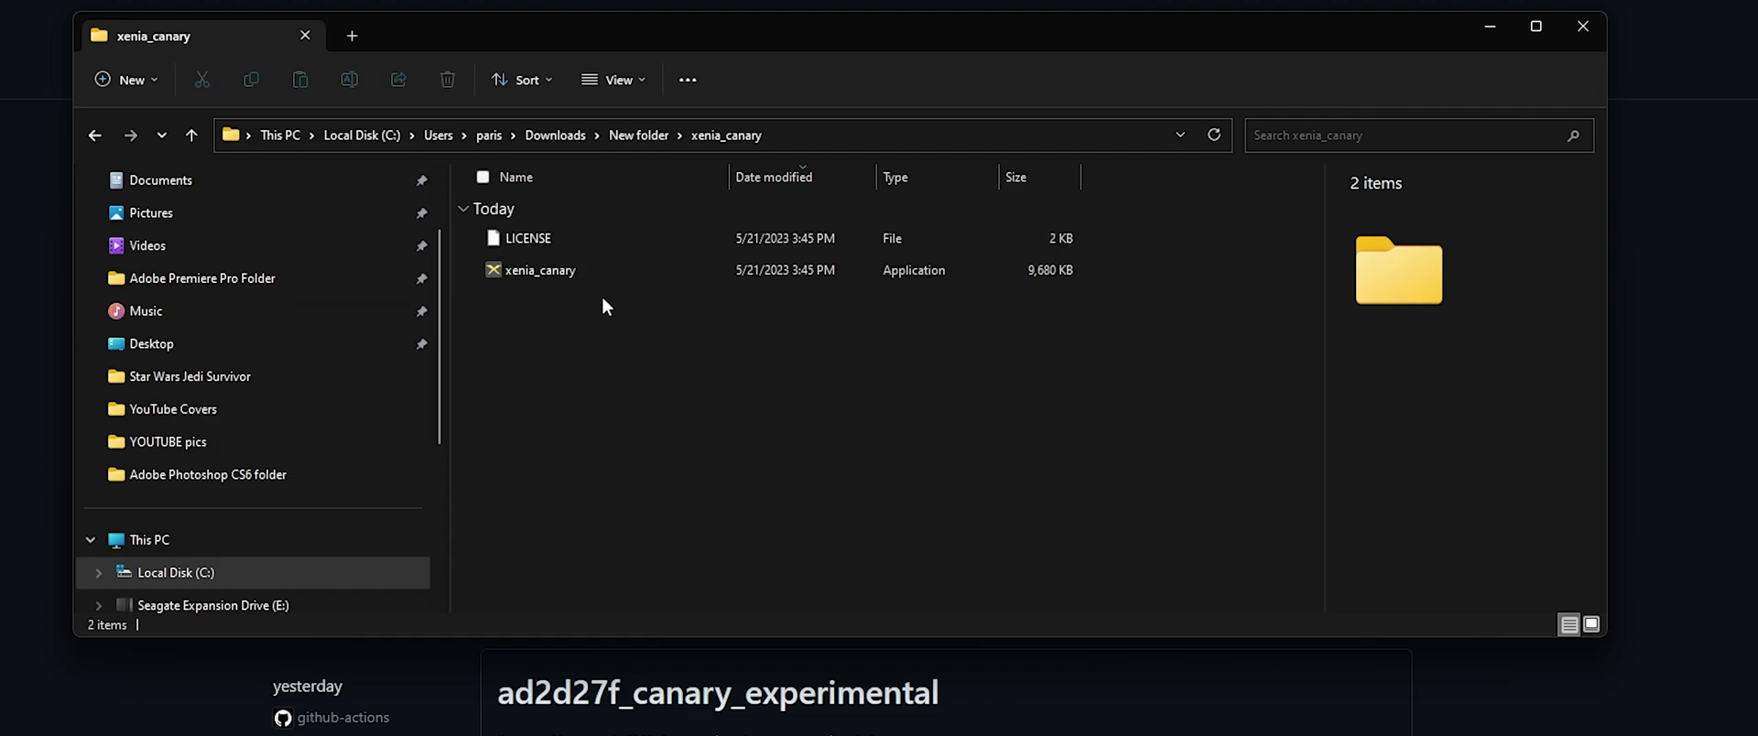
double_click(578, 275)
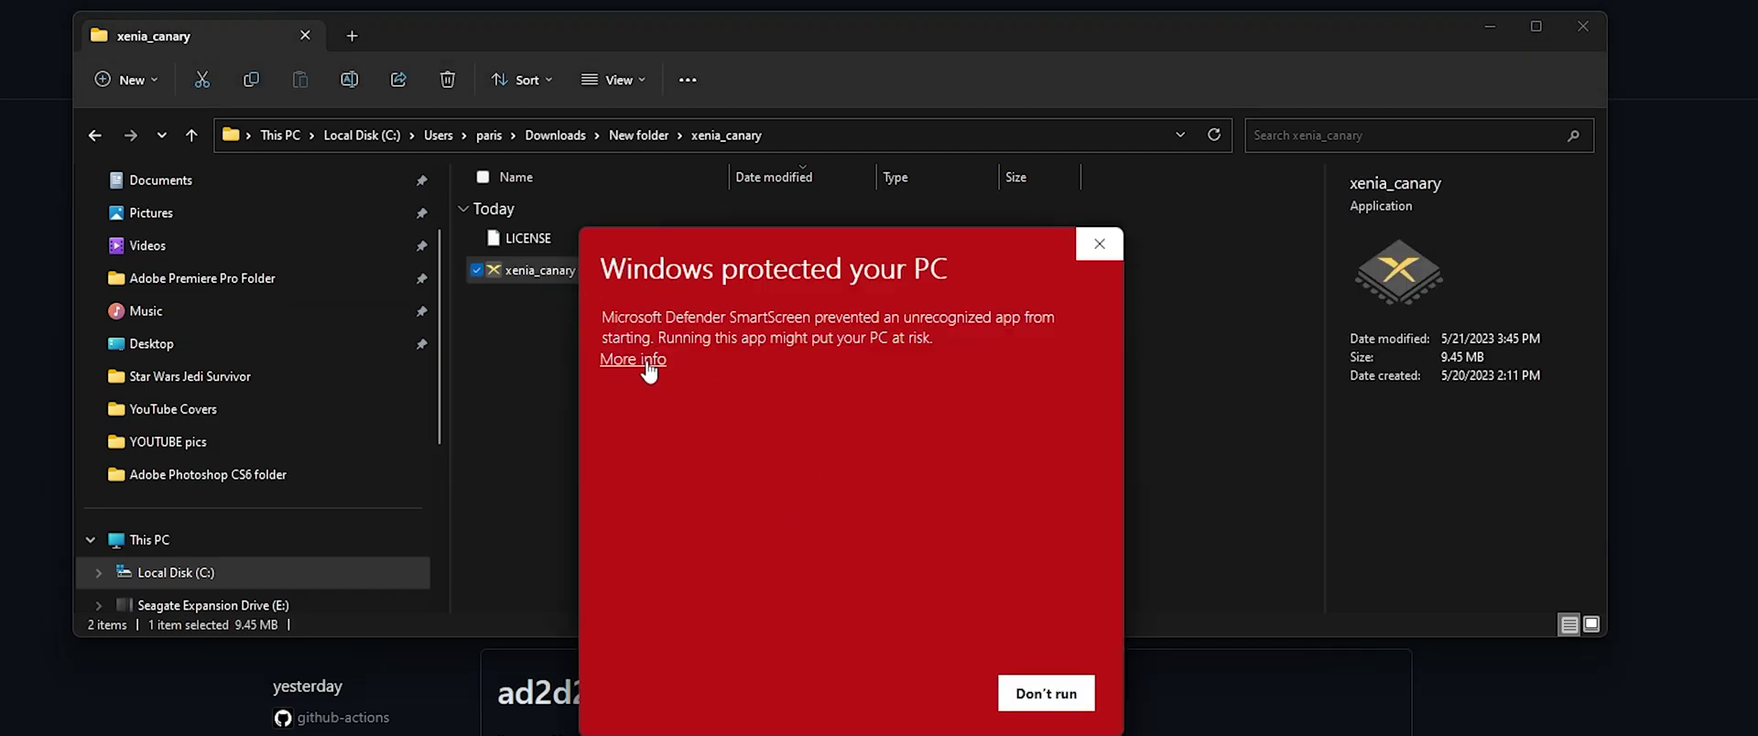
- Expand SmartScreen's More info details and choose Run anyway for xenia_canary.exe
click(641, 363)
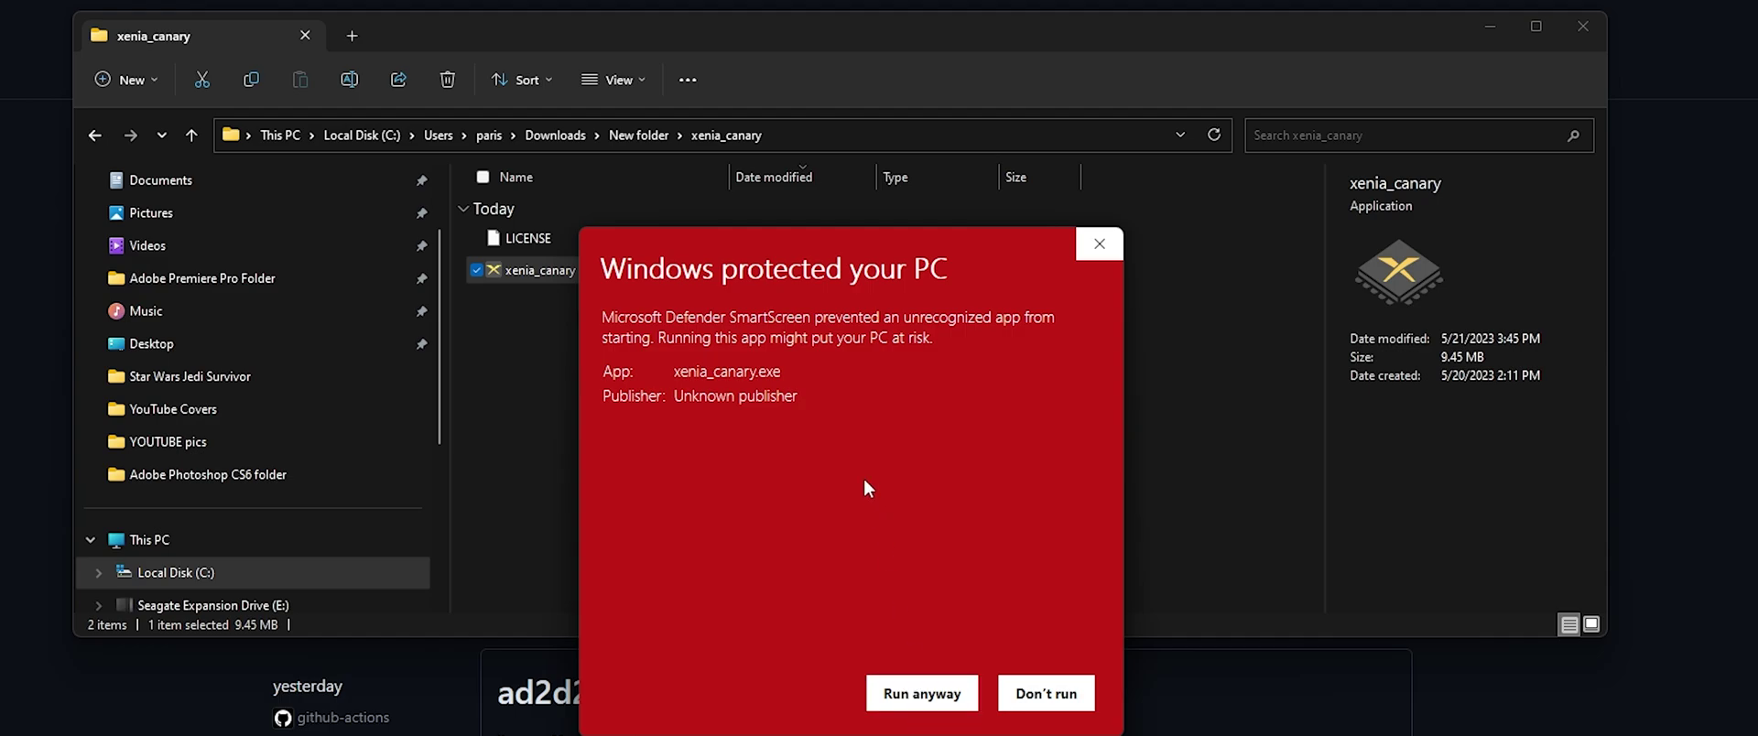
drag(798, 397, 689, 398)
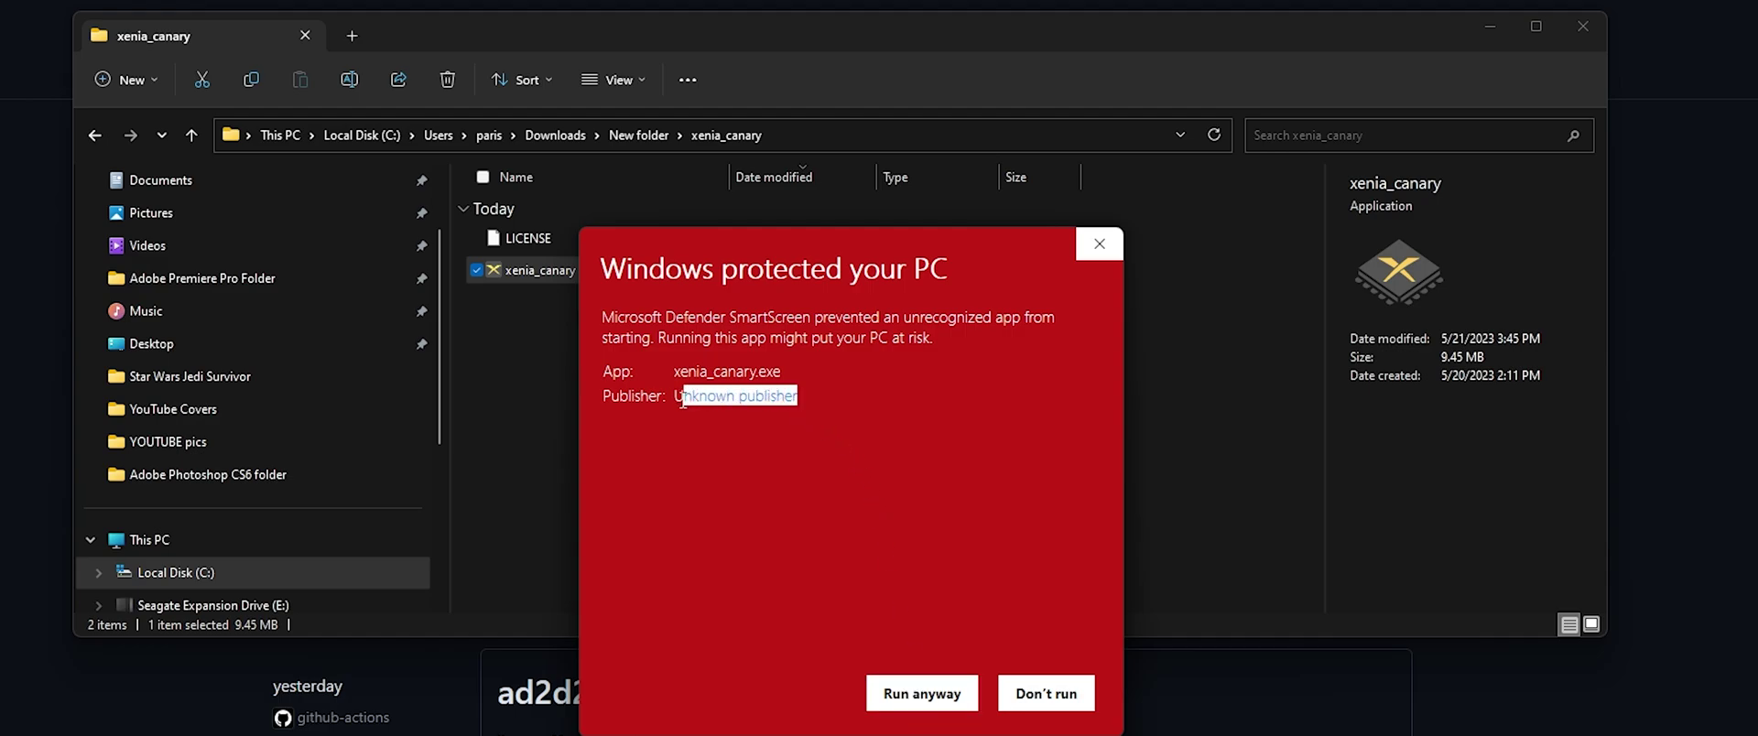
click(663, 471)
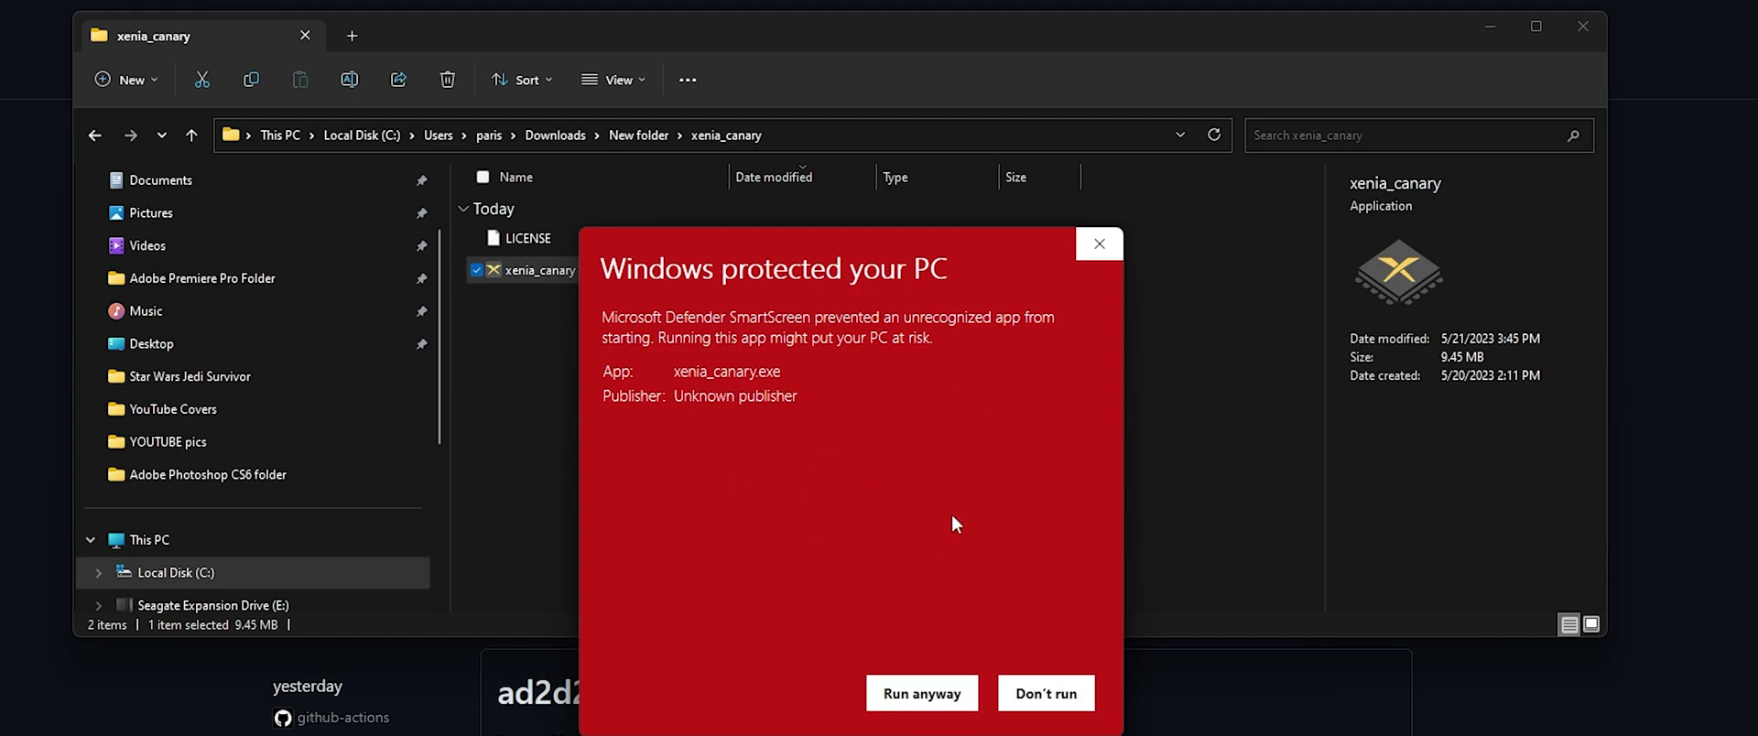
click(921, 694)
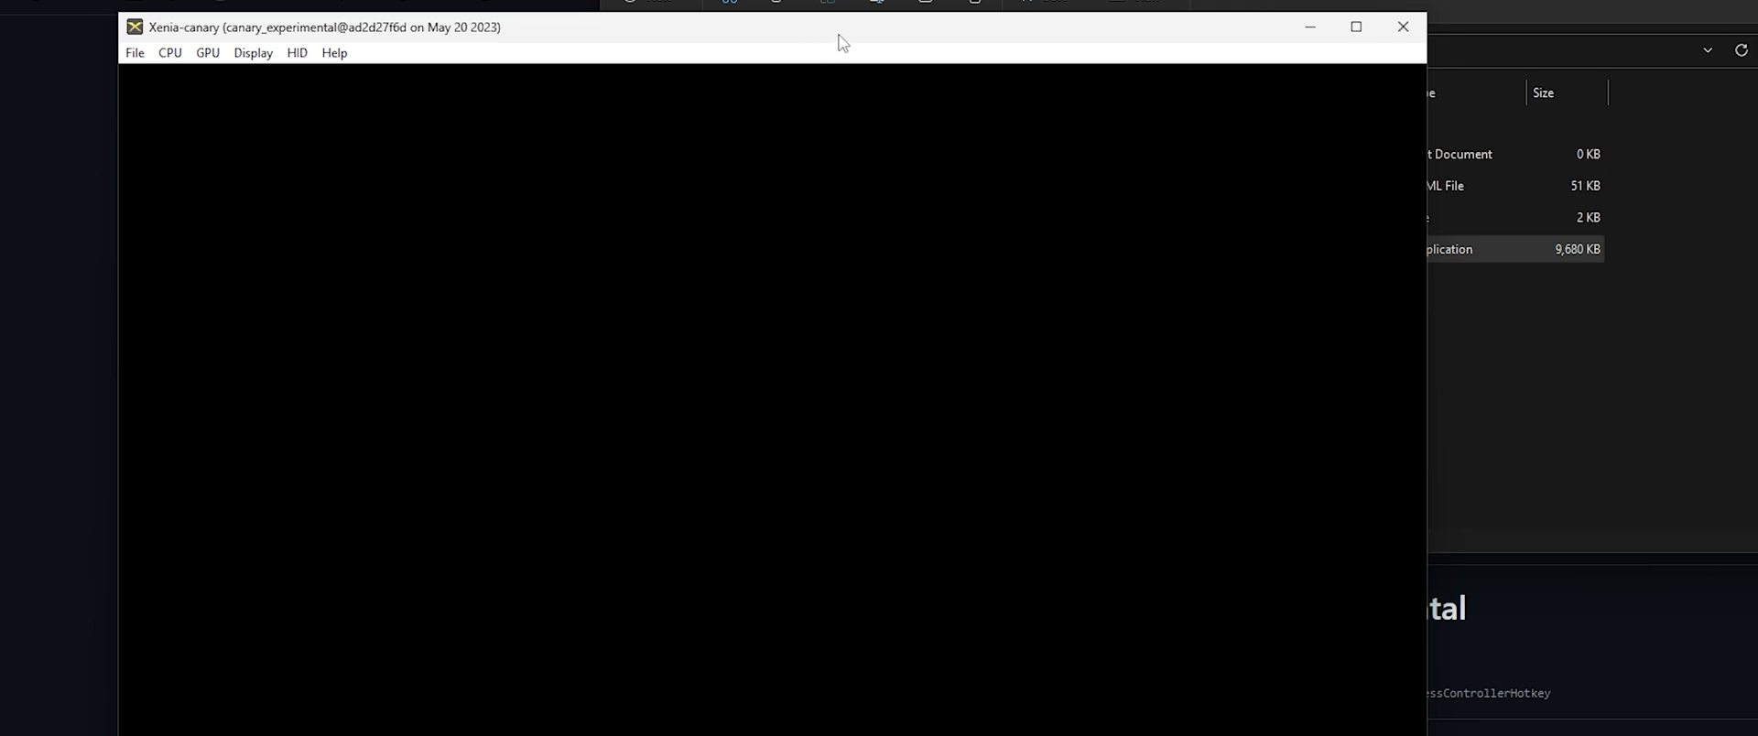
- Close the empty Xenia window and open xenia-canary.config.toml in Notepad
click(1402, 27)
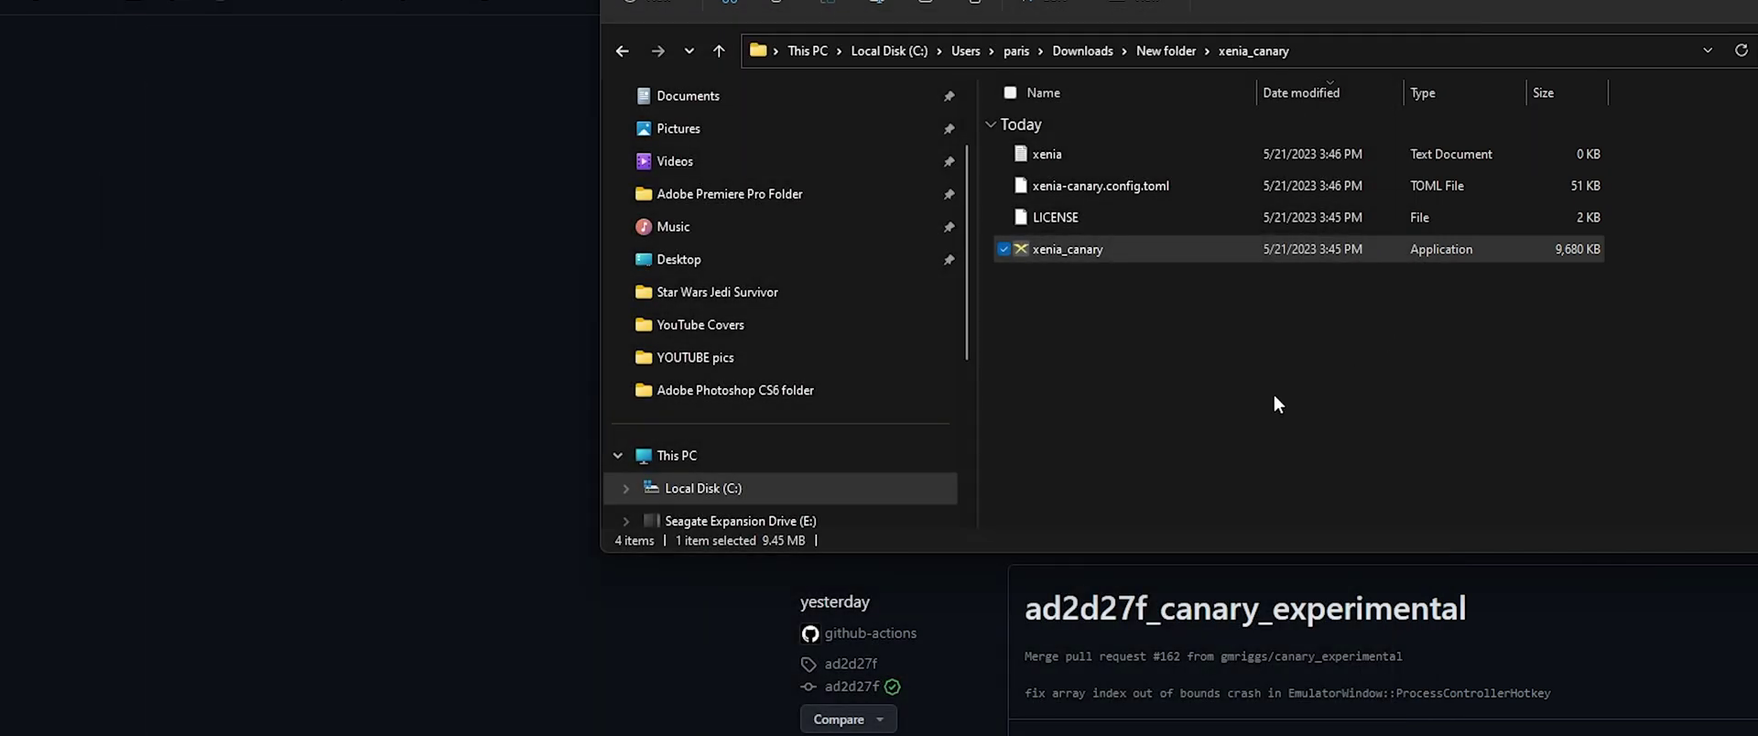
right_click(1115, 188)
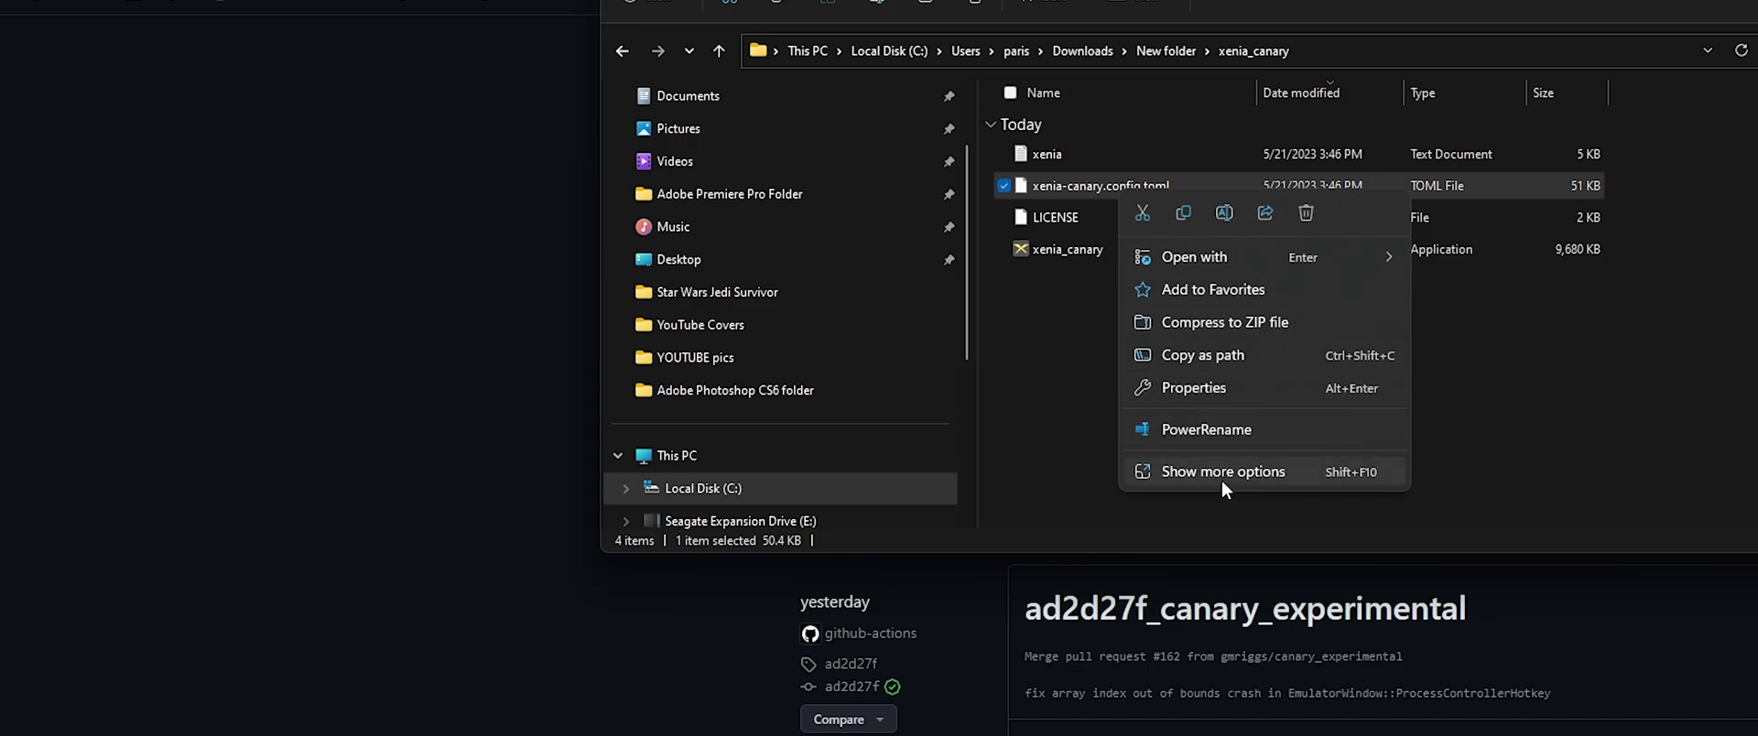
mouse_move(1309, 259)
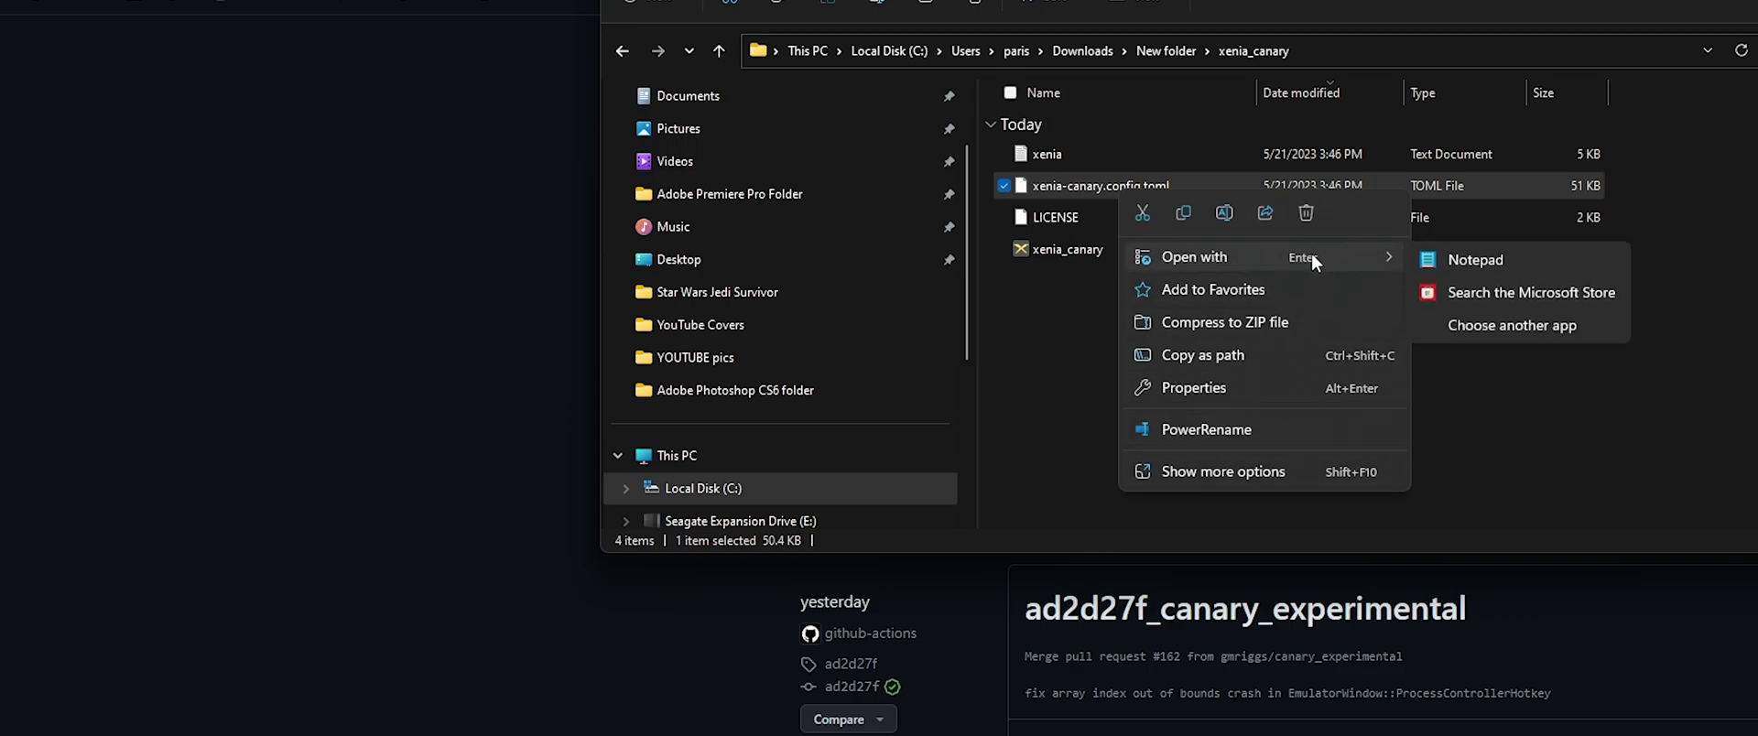
click(1524, 266)
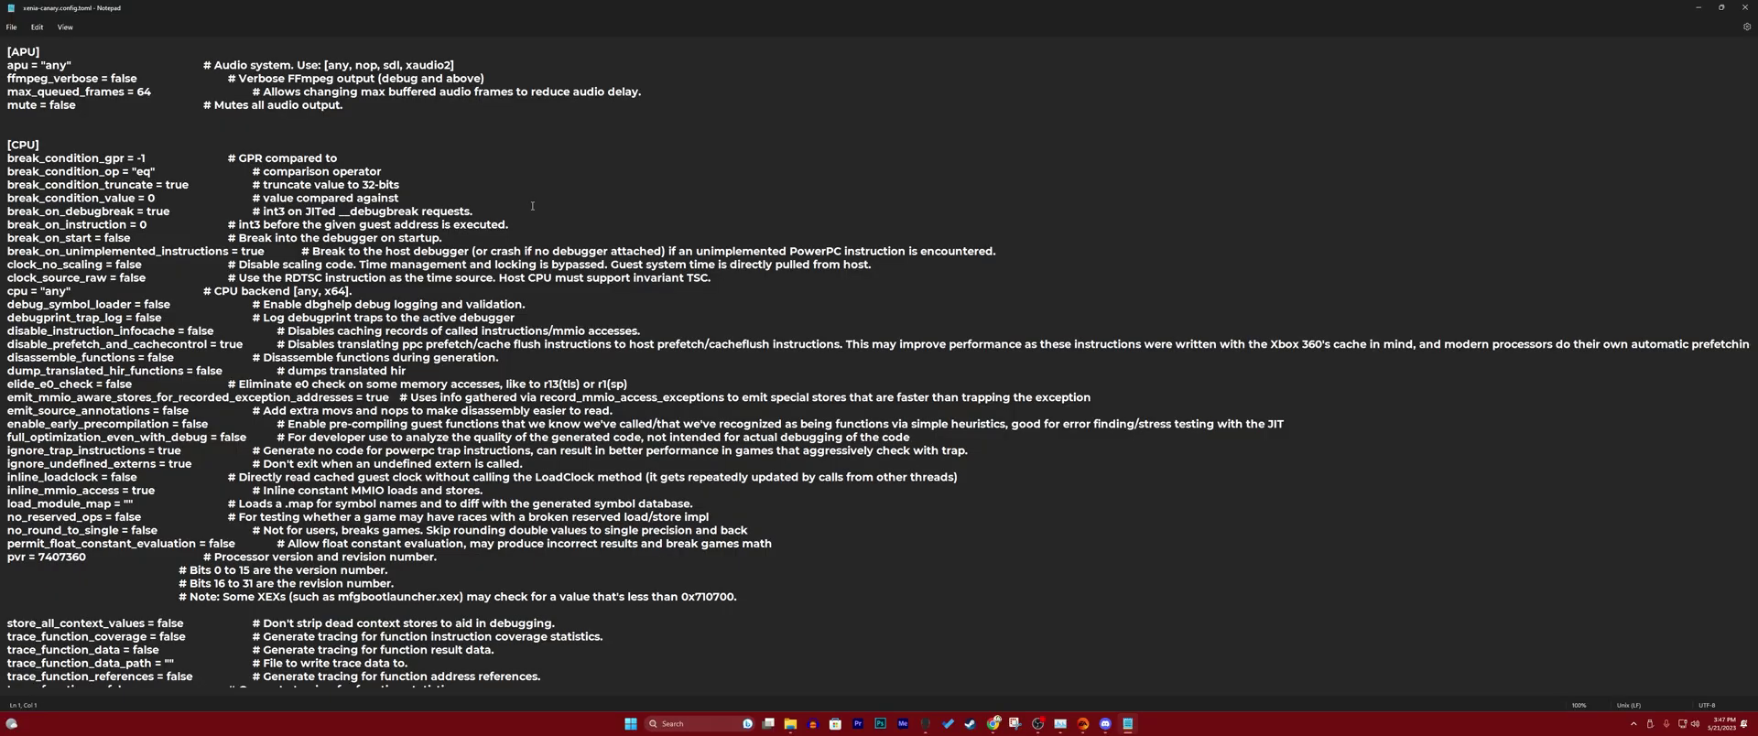
- Search the config for [memory] to jump to the [Memory] section
key(ctrl+f)
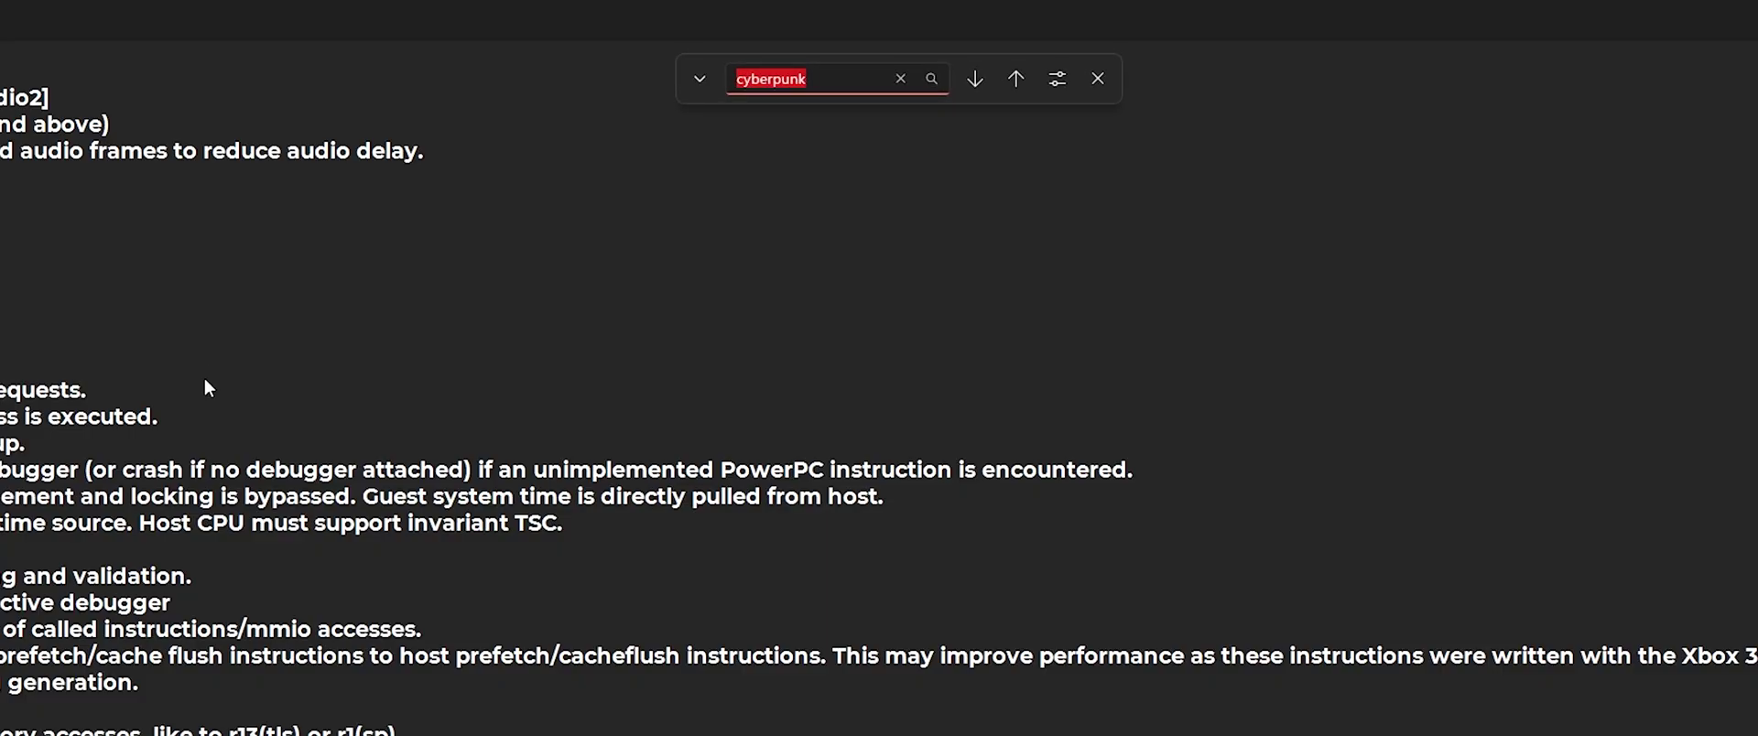
key(BackSpace)
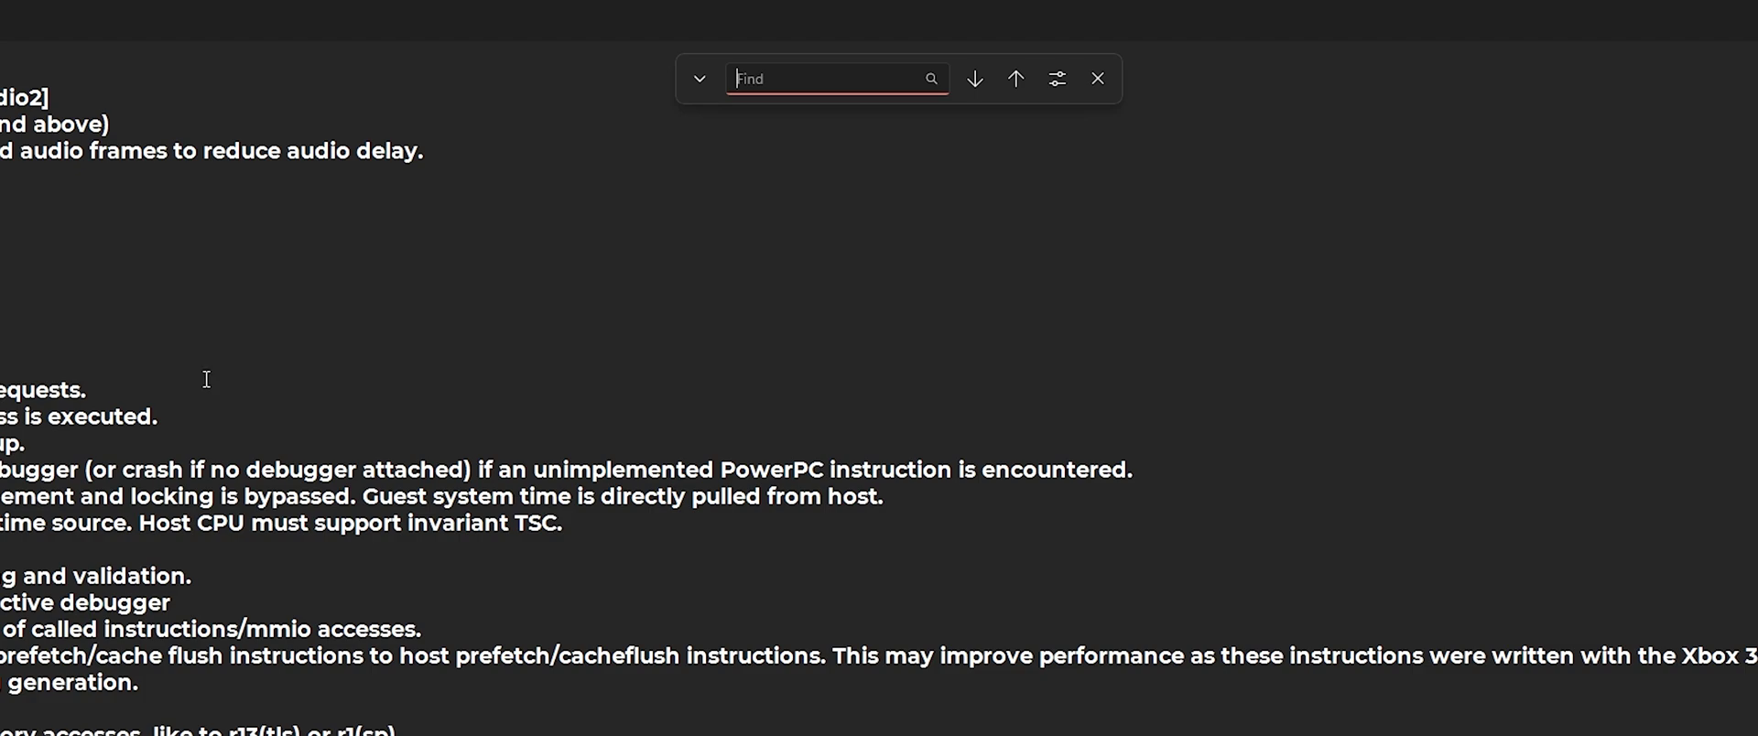
scroll(206, 379, up, 1)
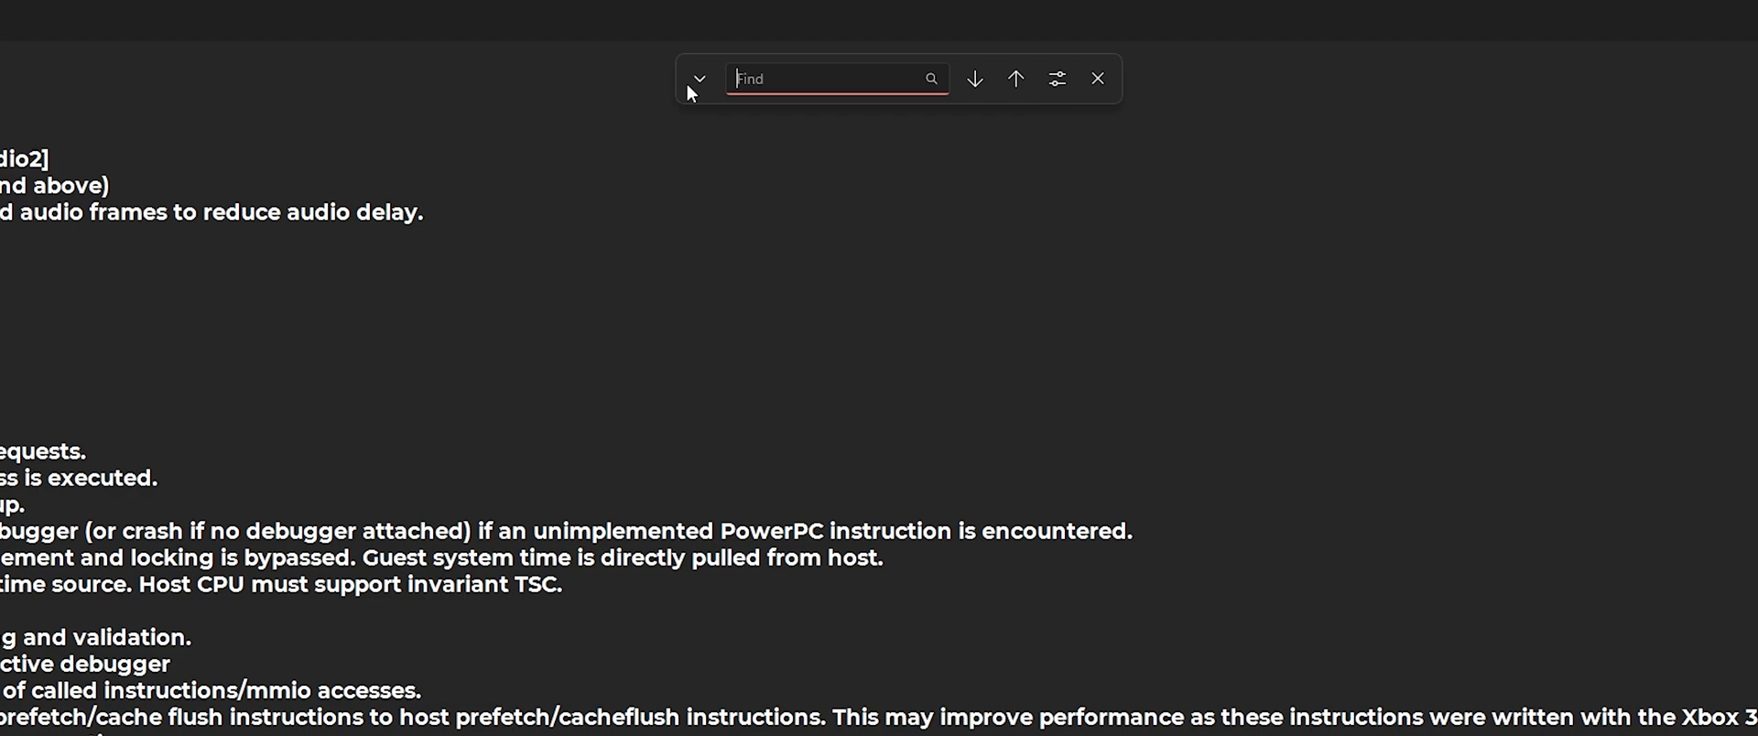
text([me)
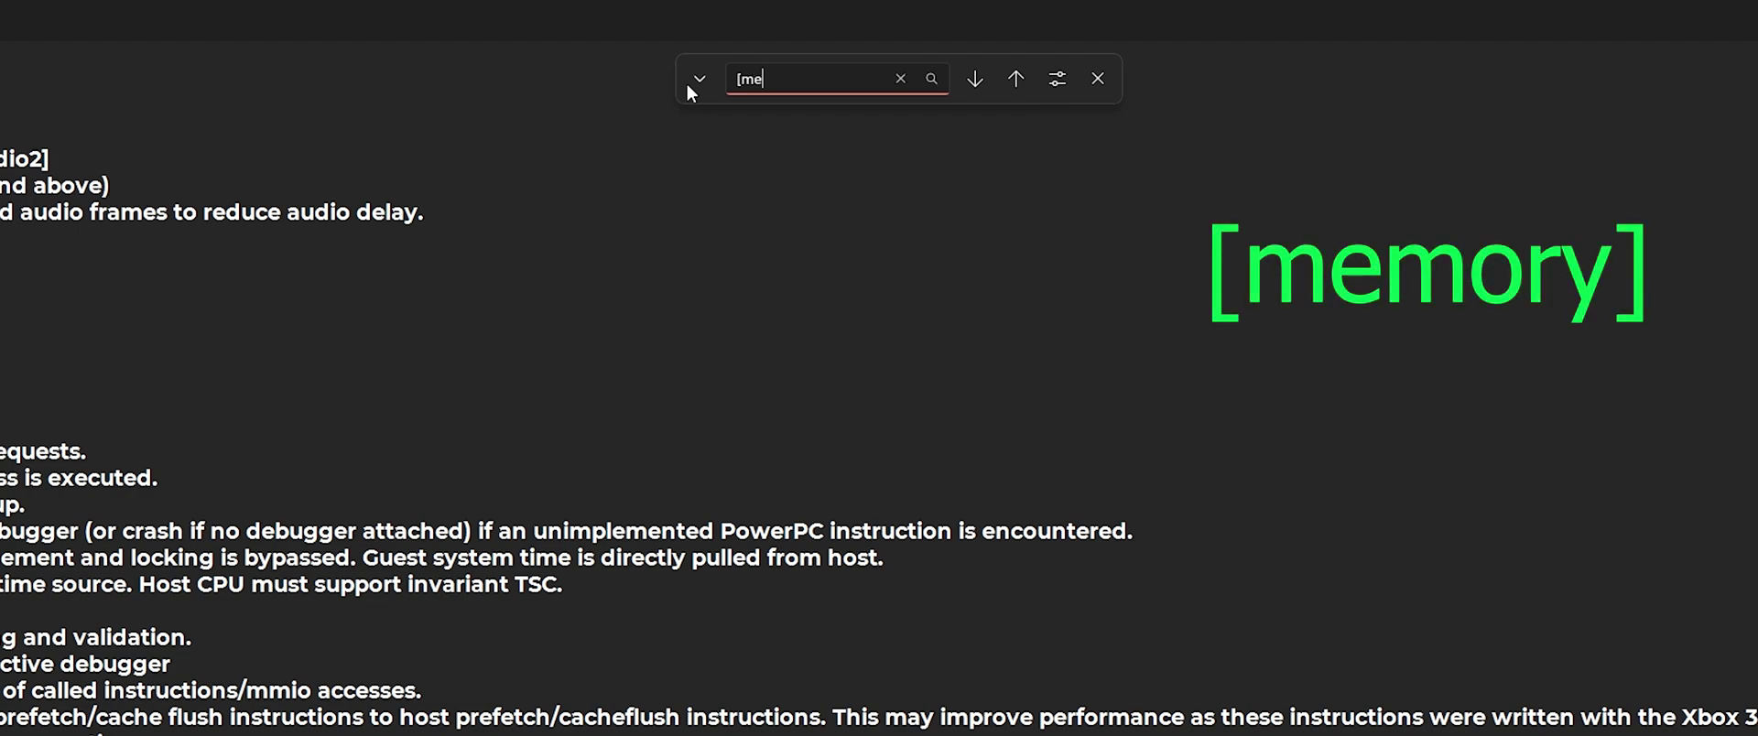
text(mory])
click(929, 80)
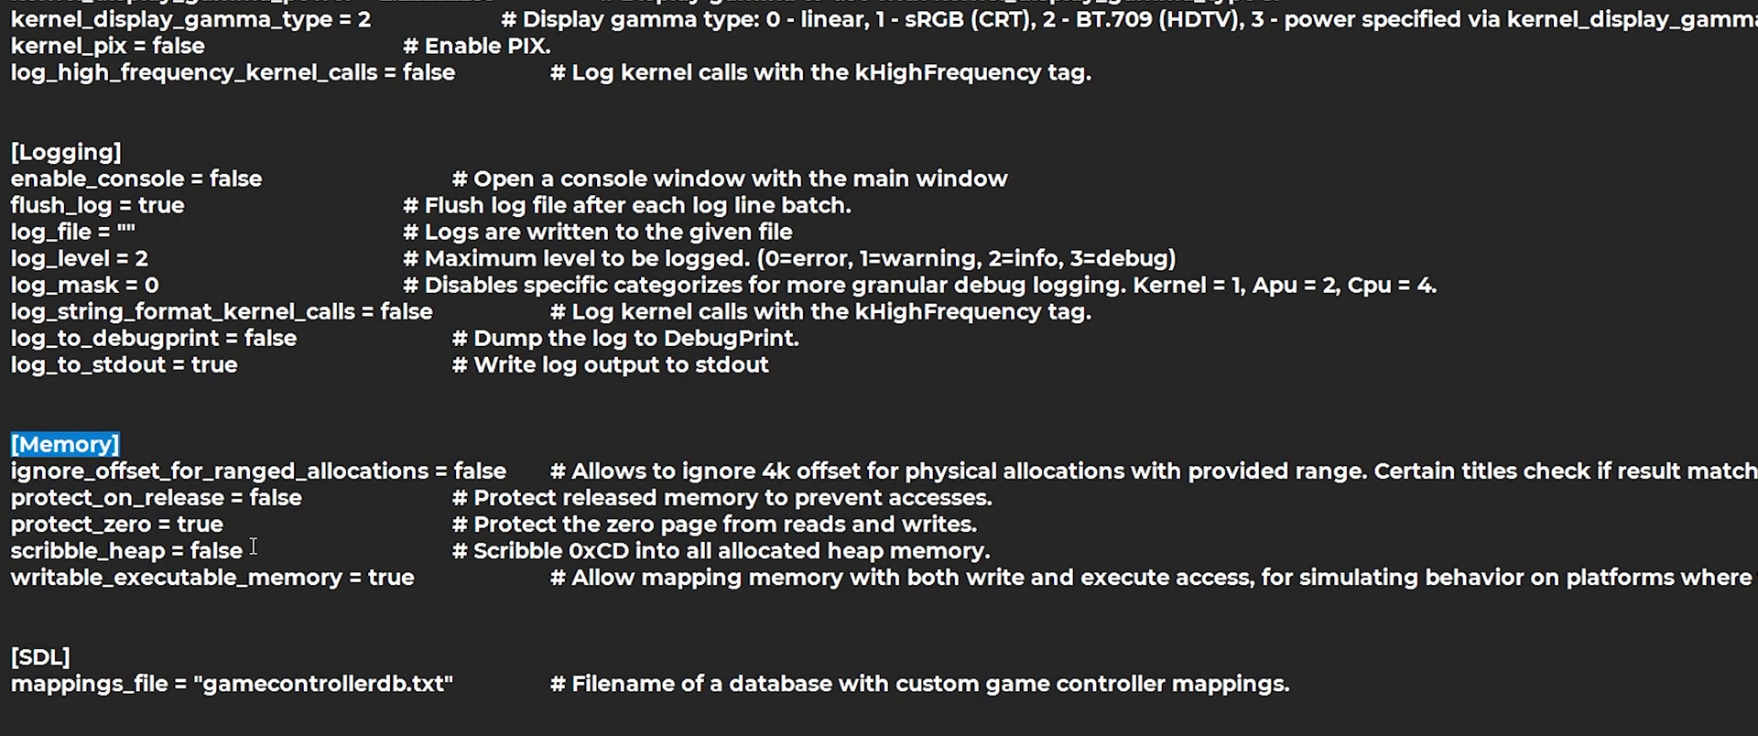
- Replace protect_zero's value true with false
drag(226, 526, 176, 525)
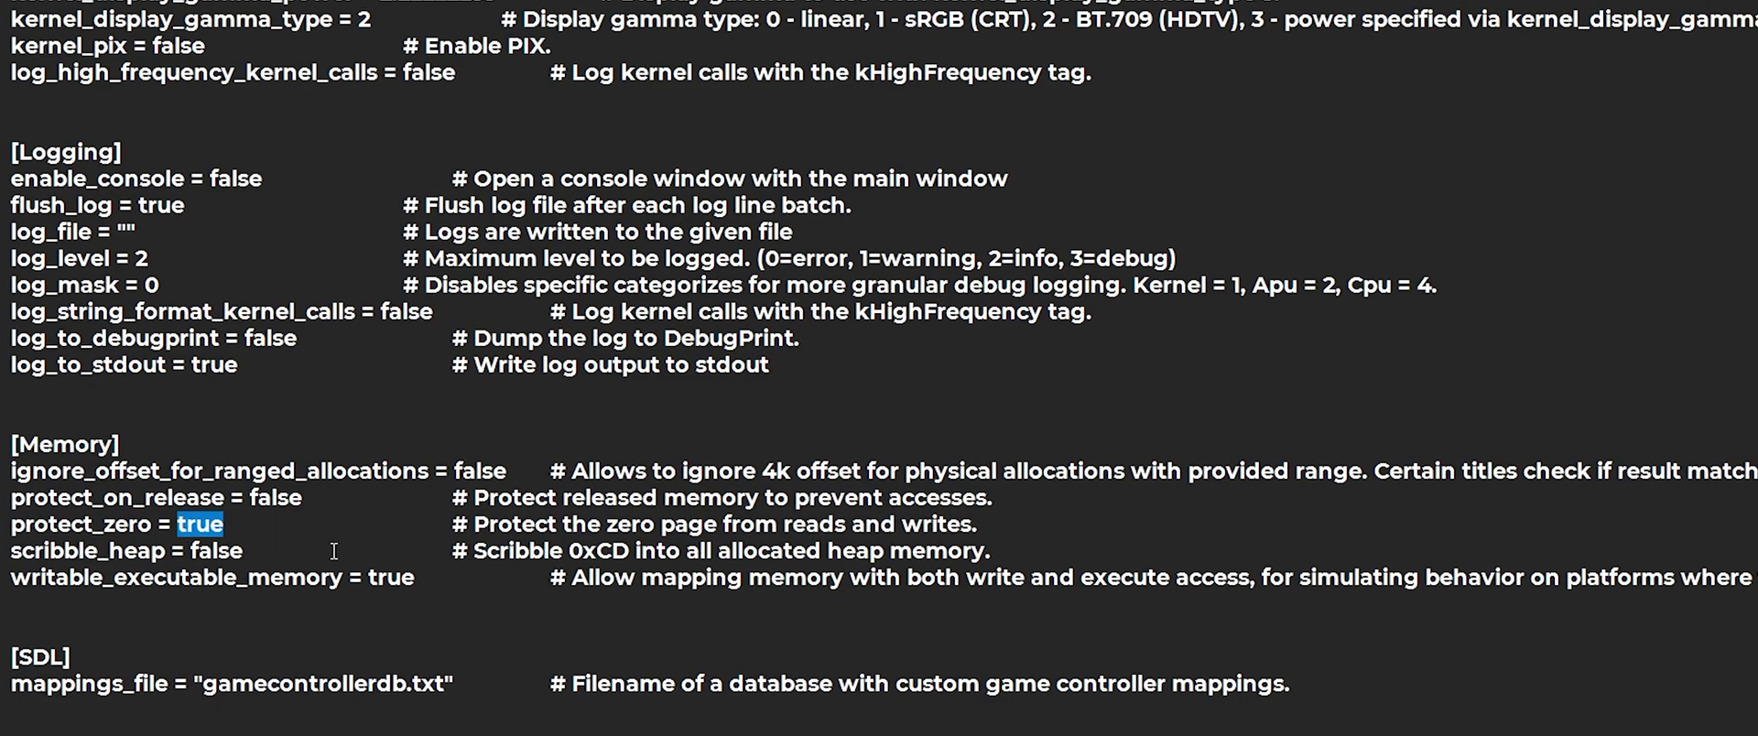
text(false)
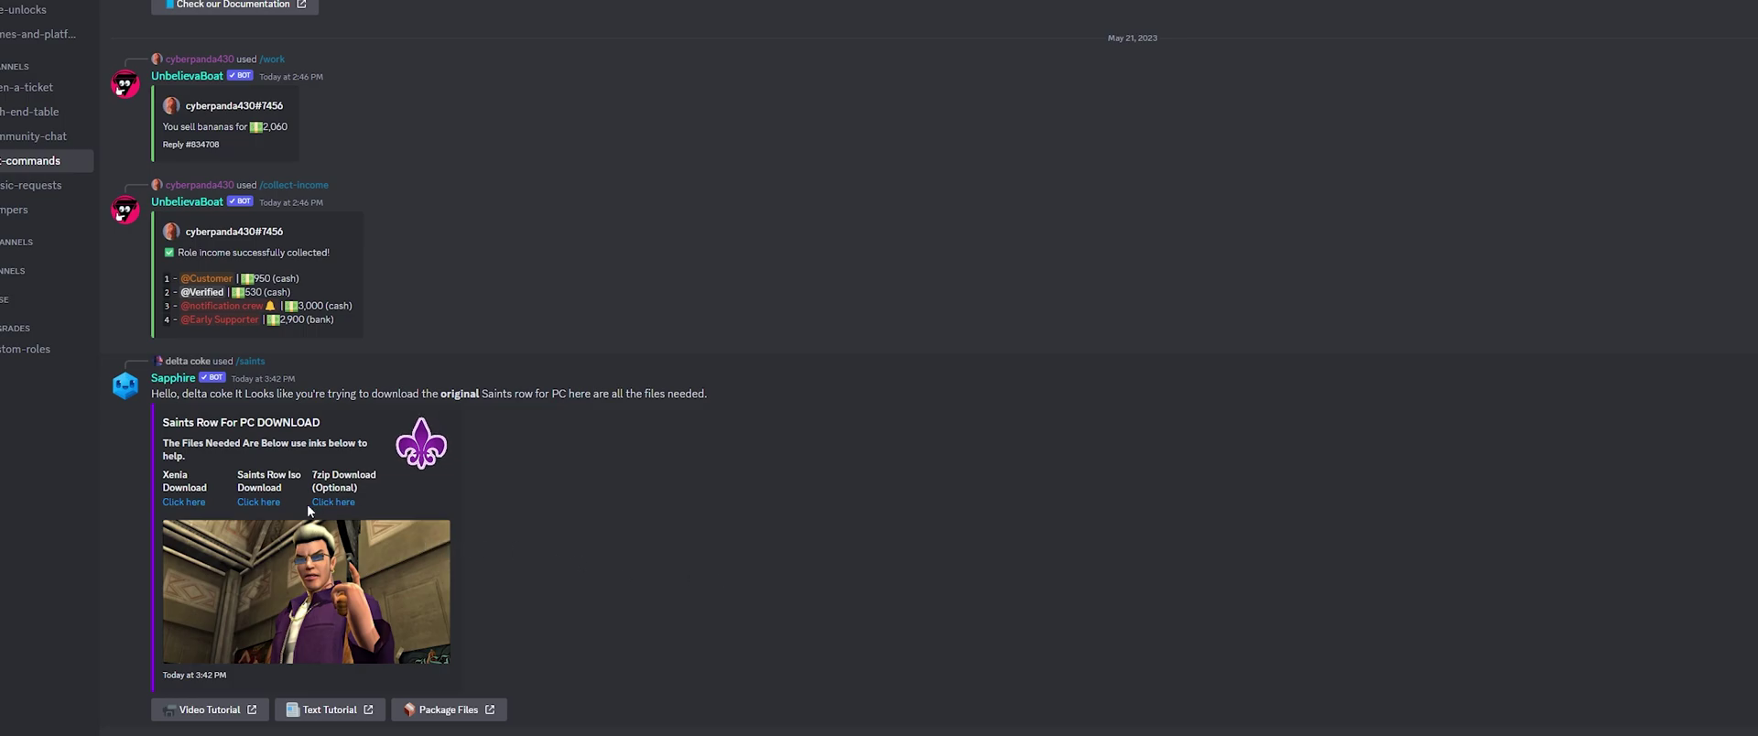
- Follow the 'Click here' Saints Row ISO download link in the Sapphire bot's message
click(258, 502)
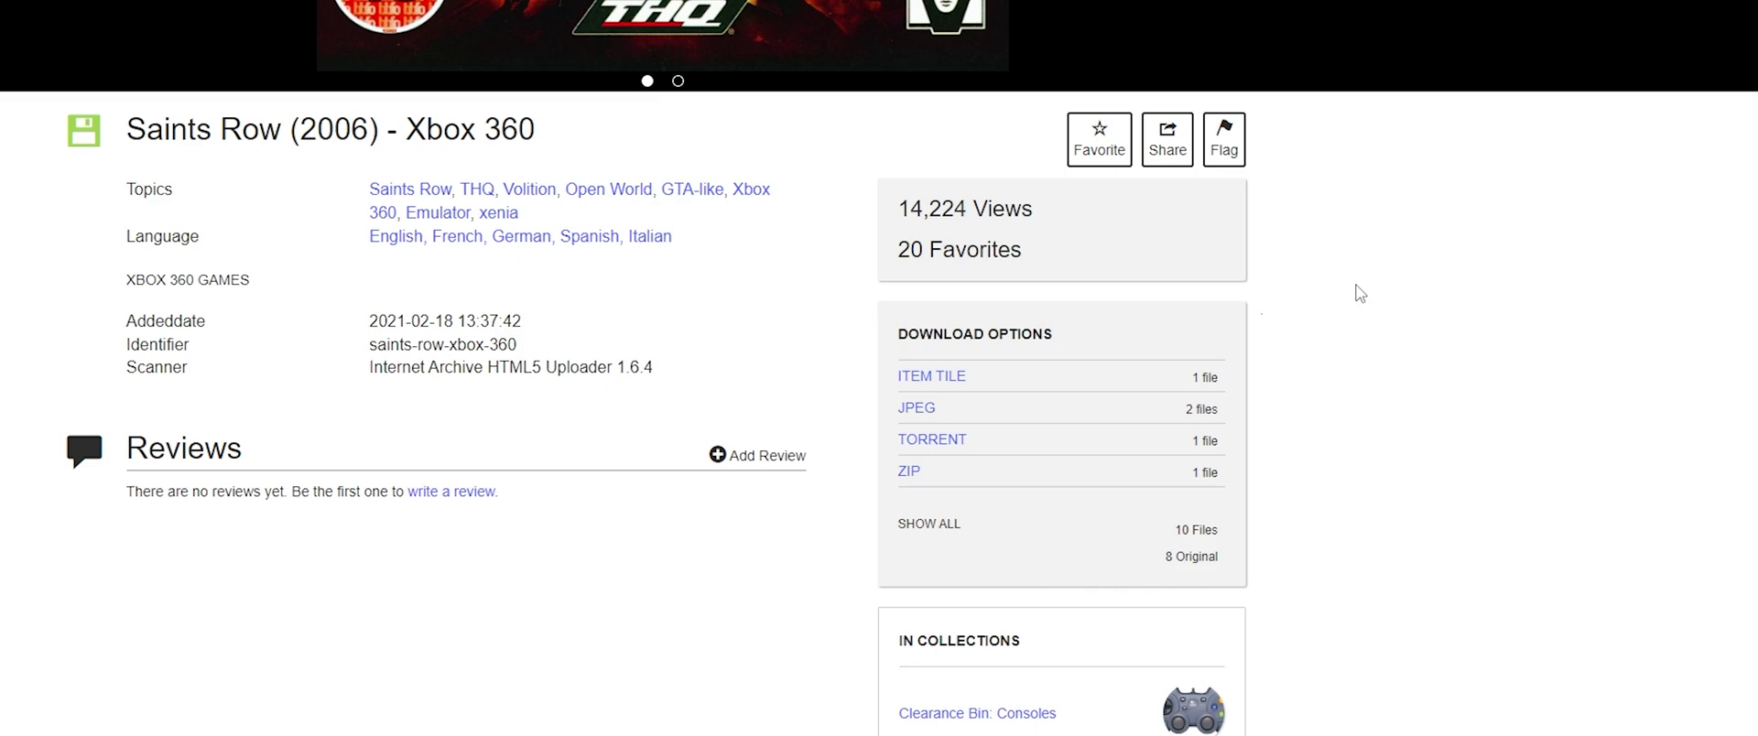
- Download the Saints Row (2006) - Xbox 360 ZIP from archive.org into New folder
mouse_move(911, 474)
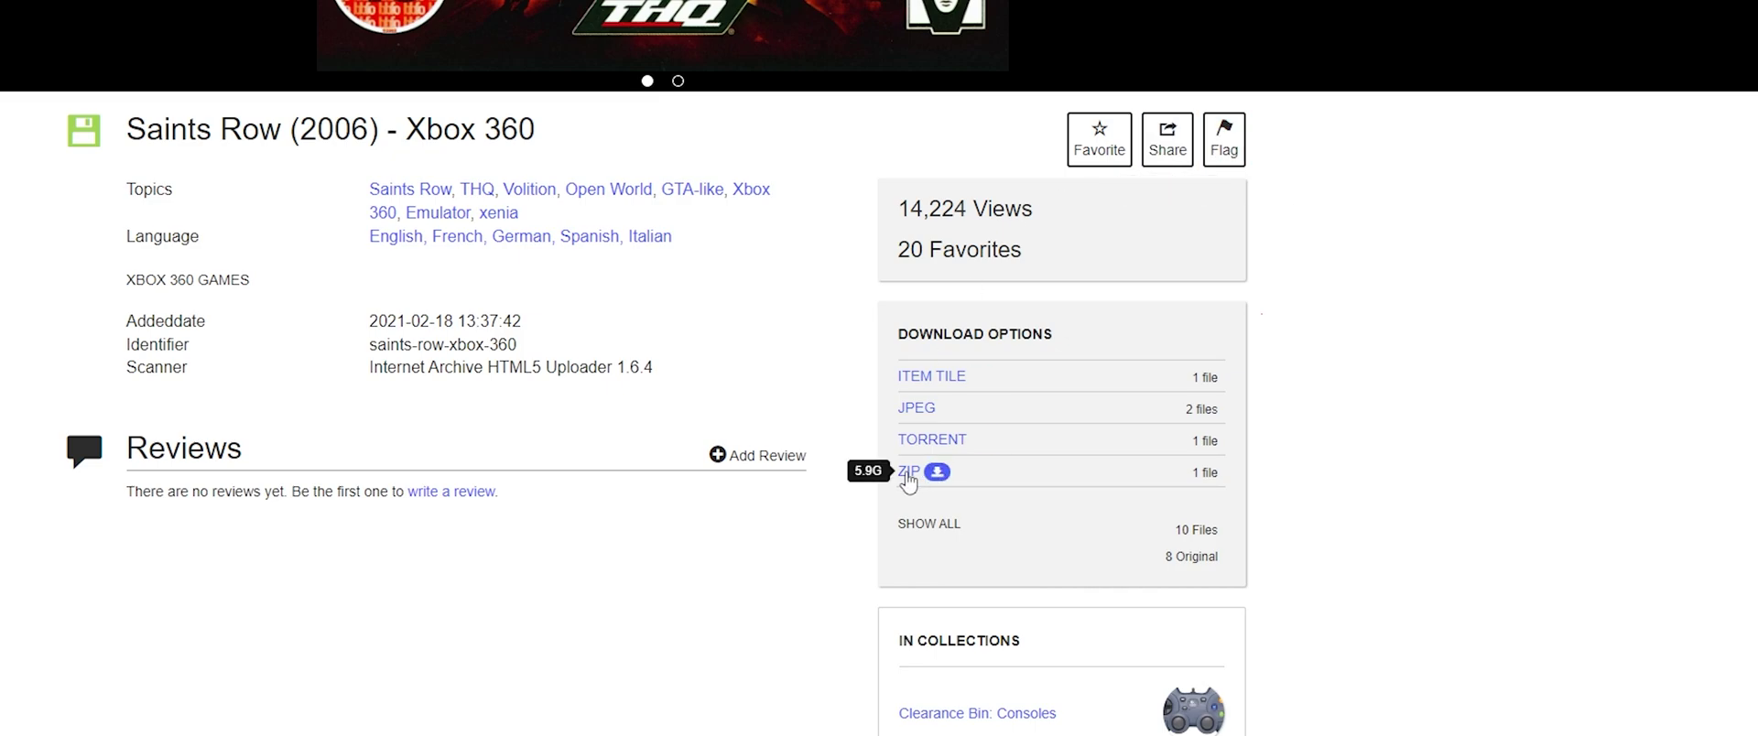
click(909, 474)
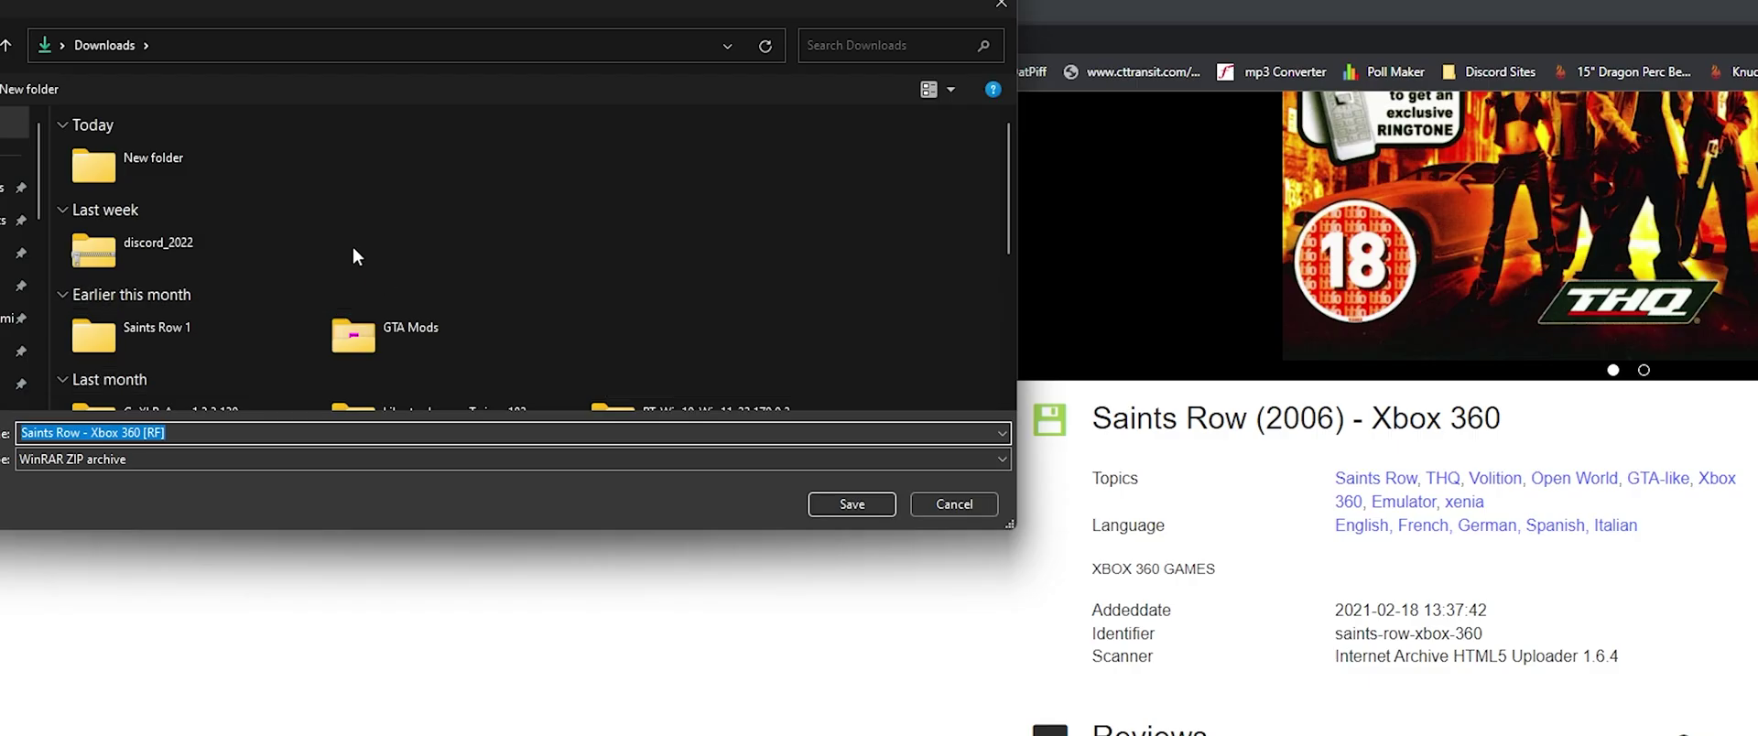
double_click(243, 165)
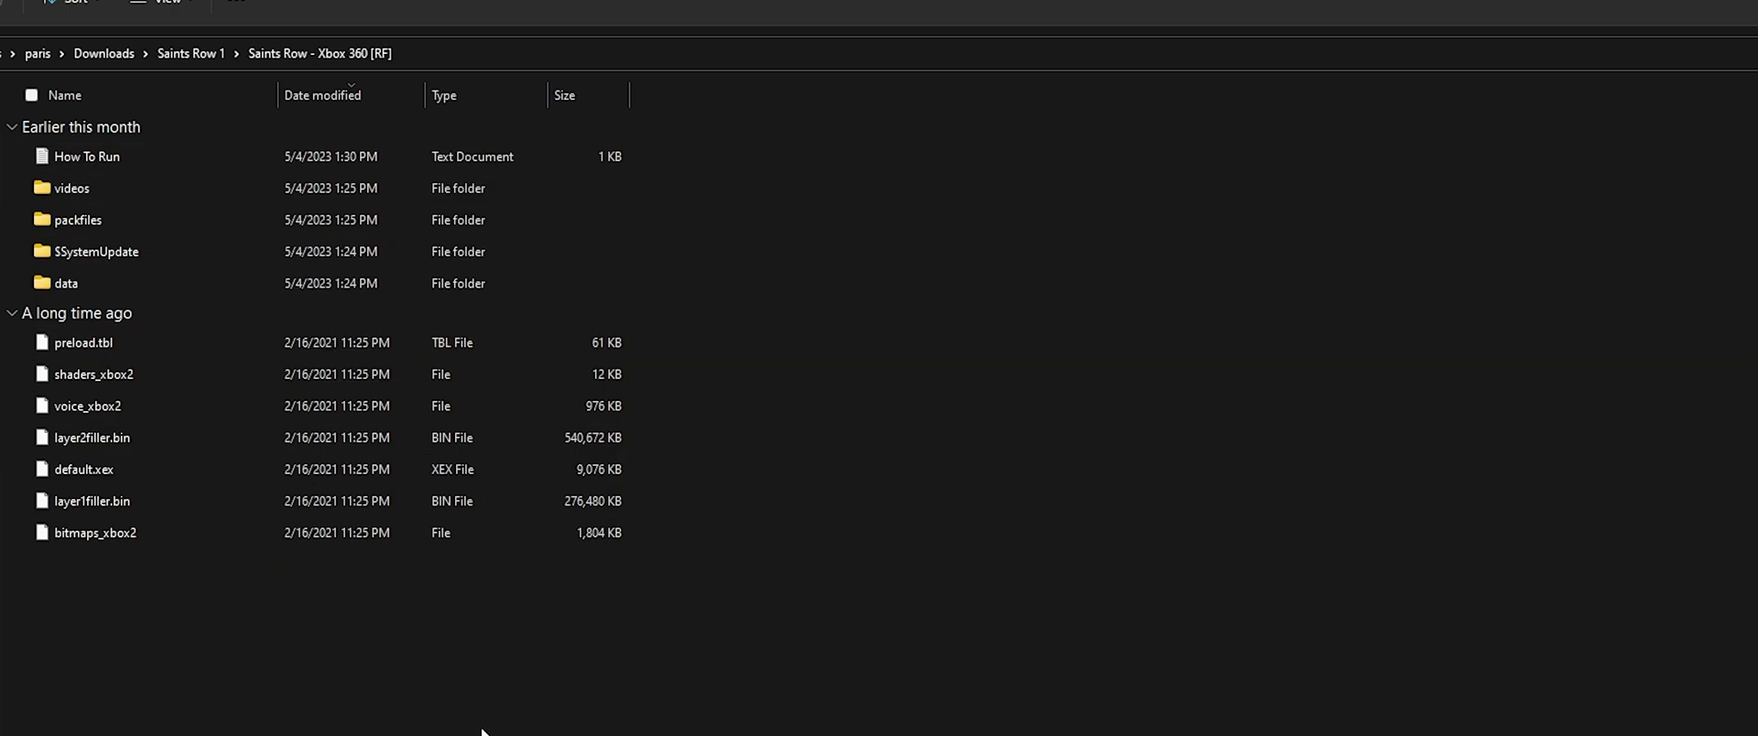
- Select default.xex in the Saints Row - Xbox 360 [RF] folder
click(130, 476)
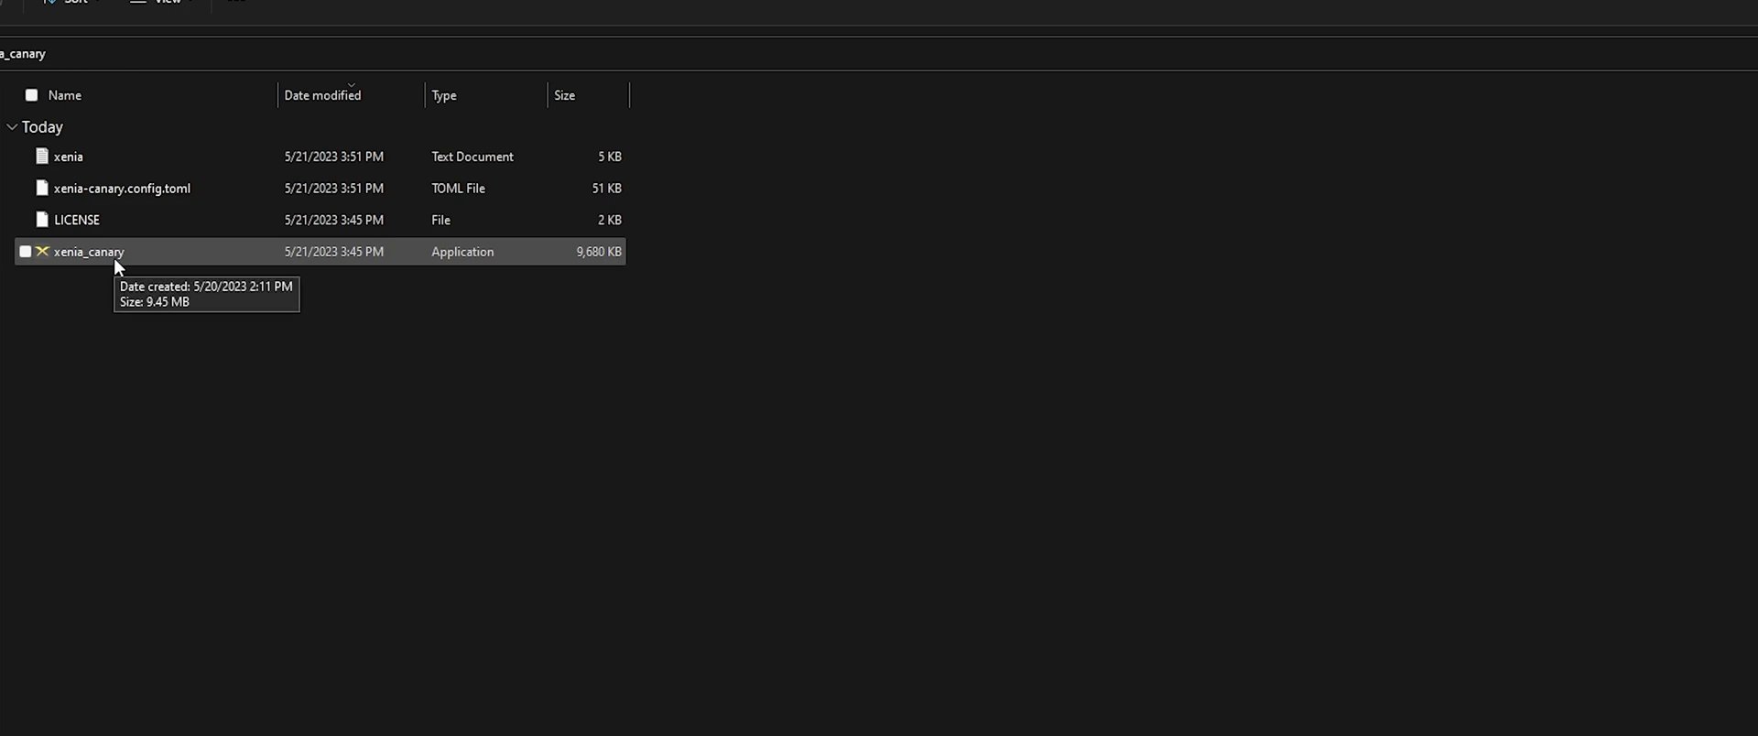
- Launch xenia_canary and load default.xex from the Saints Row - Xbox 360 [RF] folder
double_click(115, 265)
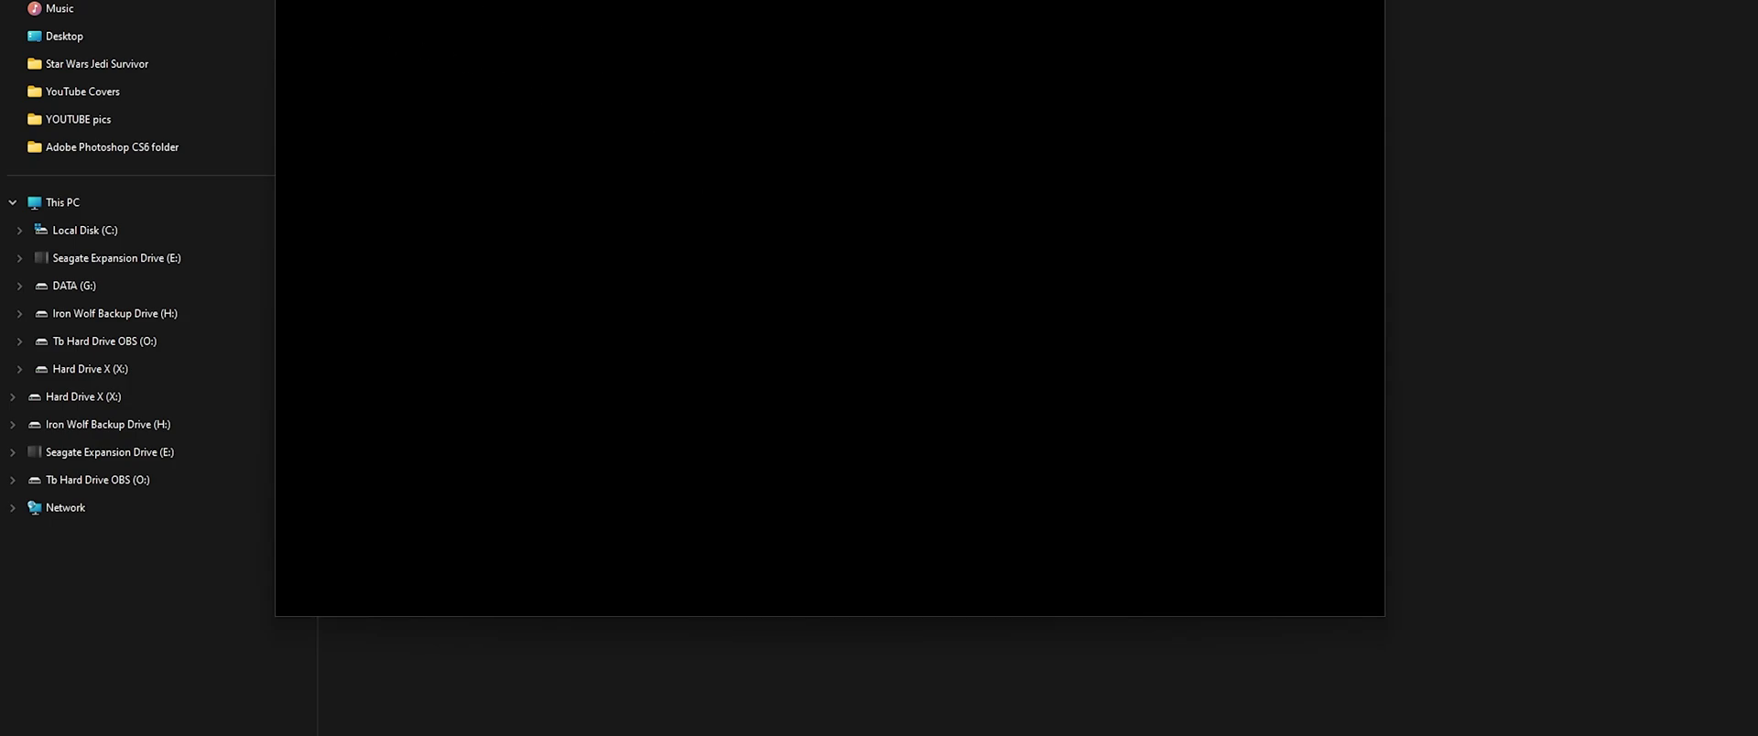
click(302, 0)
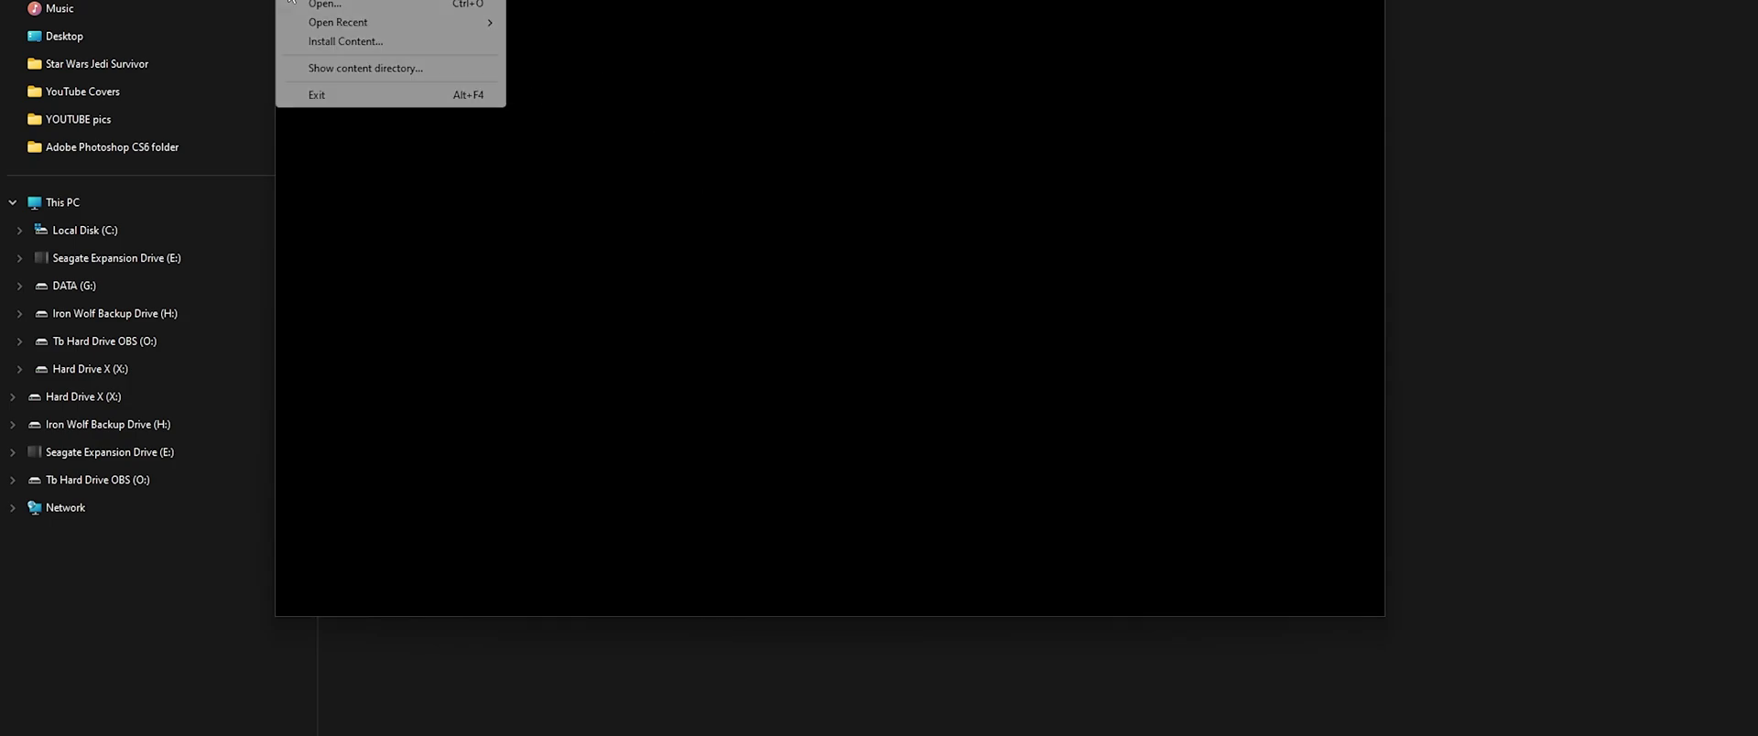
click(340, 11)
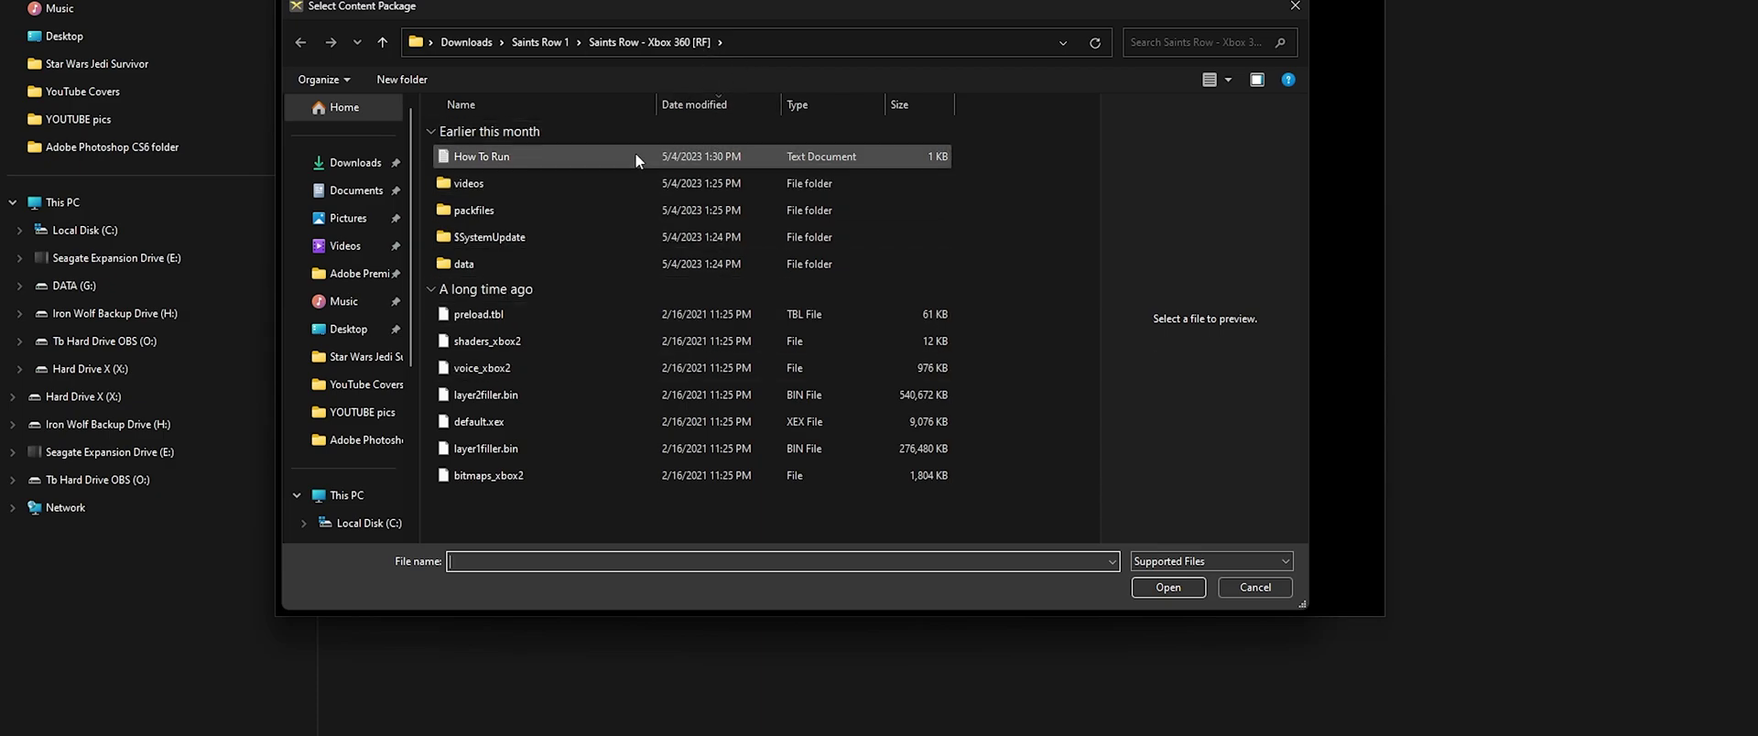
click(529, 423)
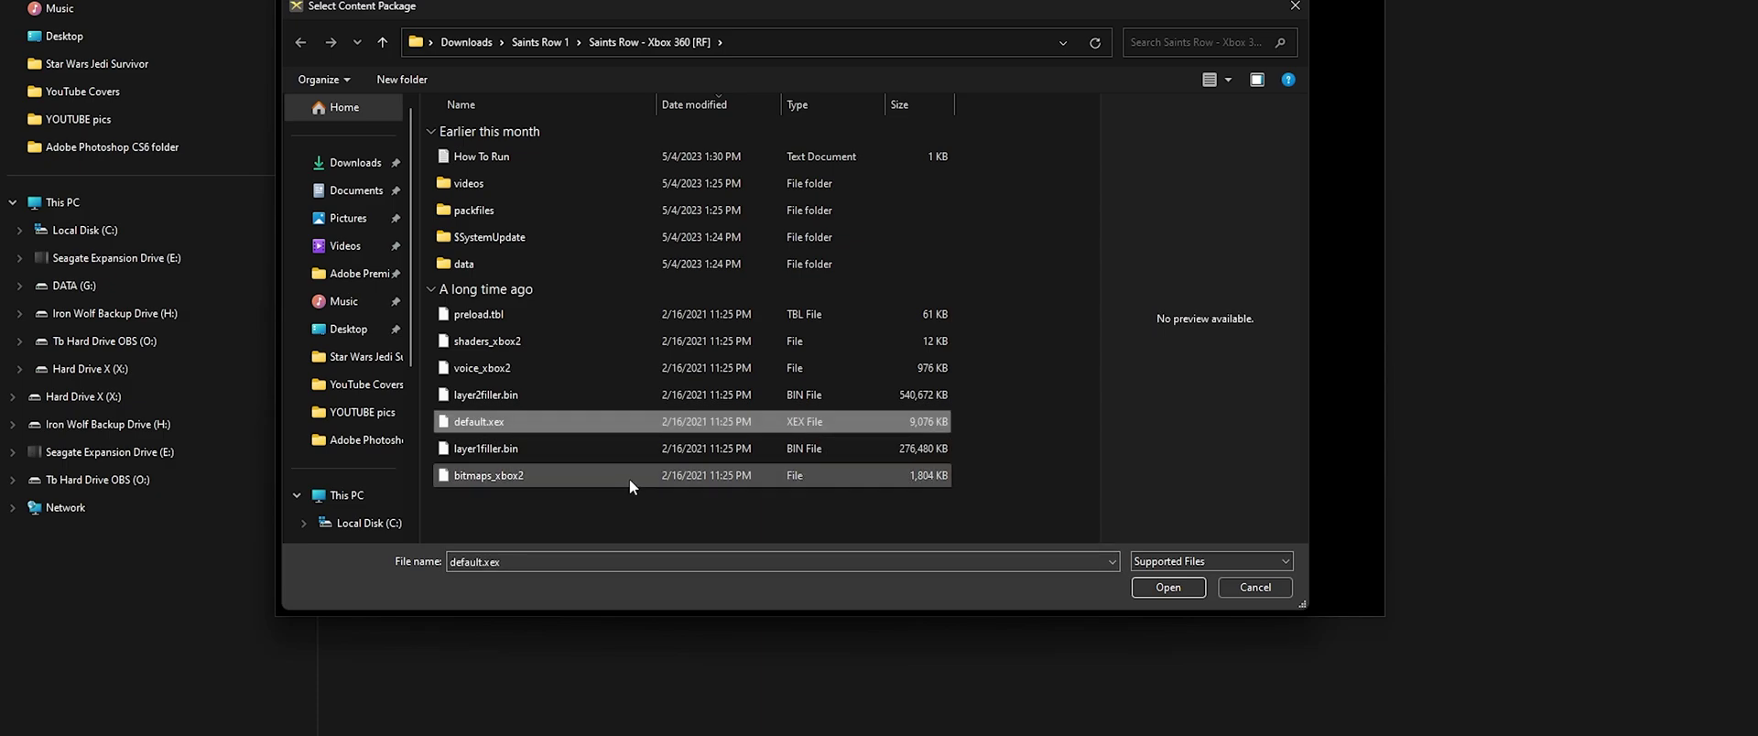
click(1178, 586)
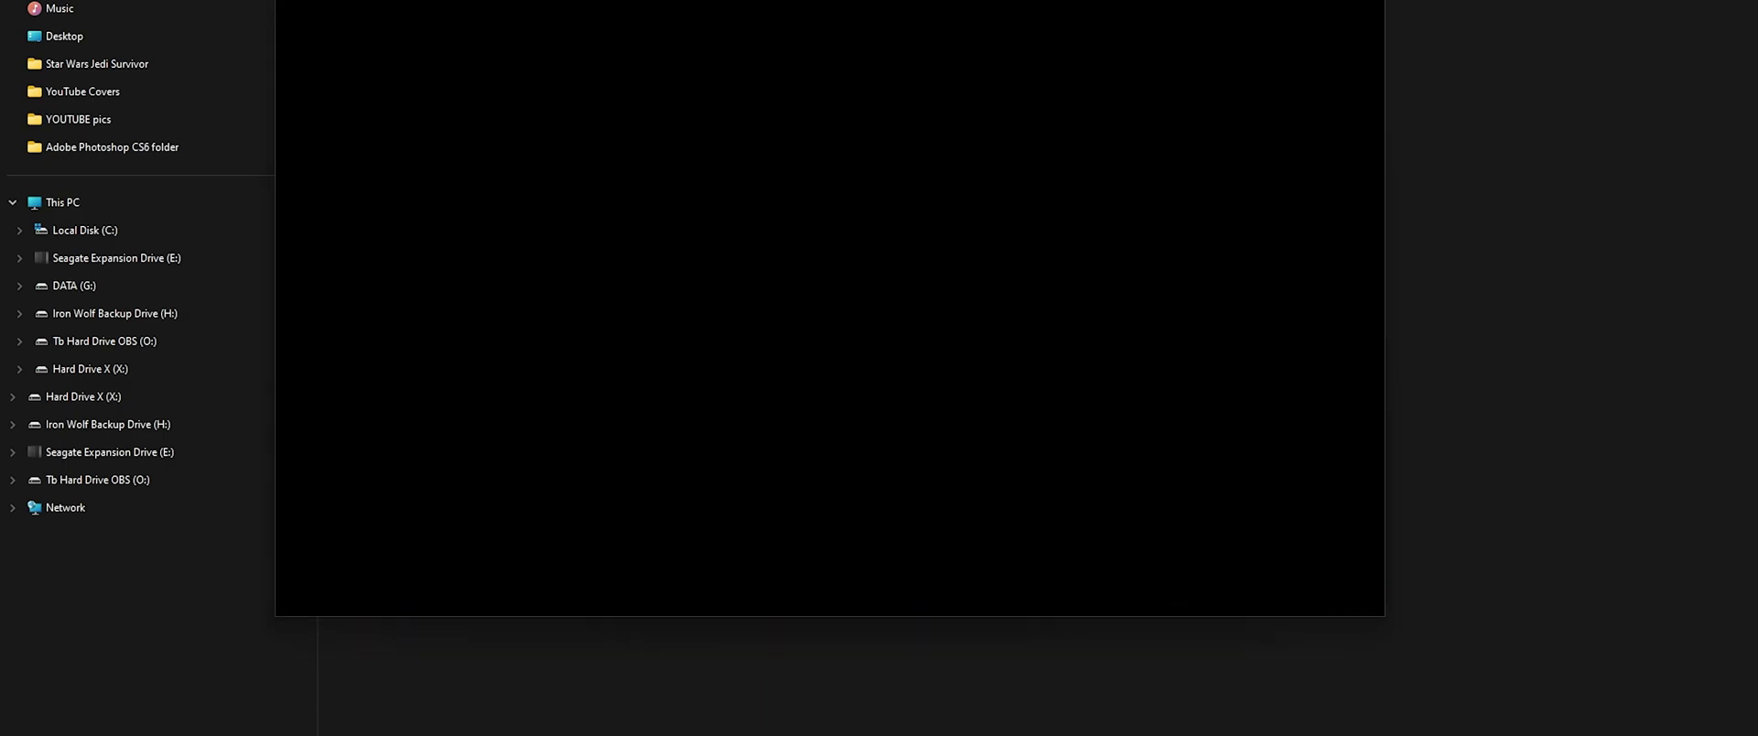